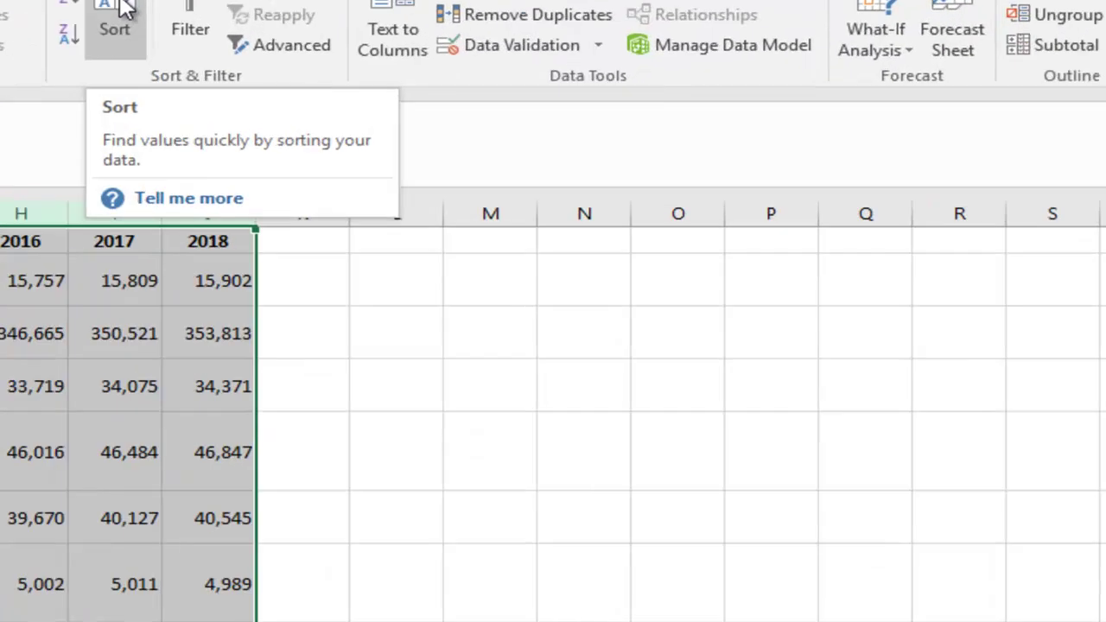
Sort the county table by the 2017 column's values from largest to smallest, treating the first row as headers
{"action": "left_click", "coordinate": [119, 16]}
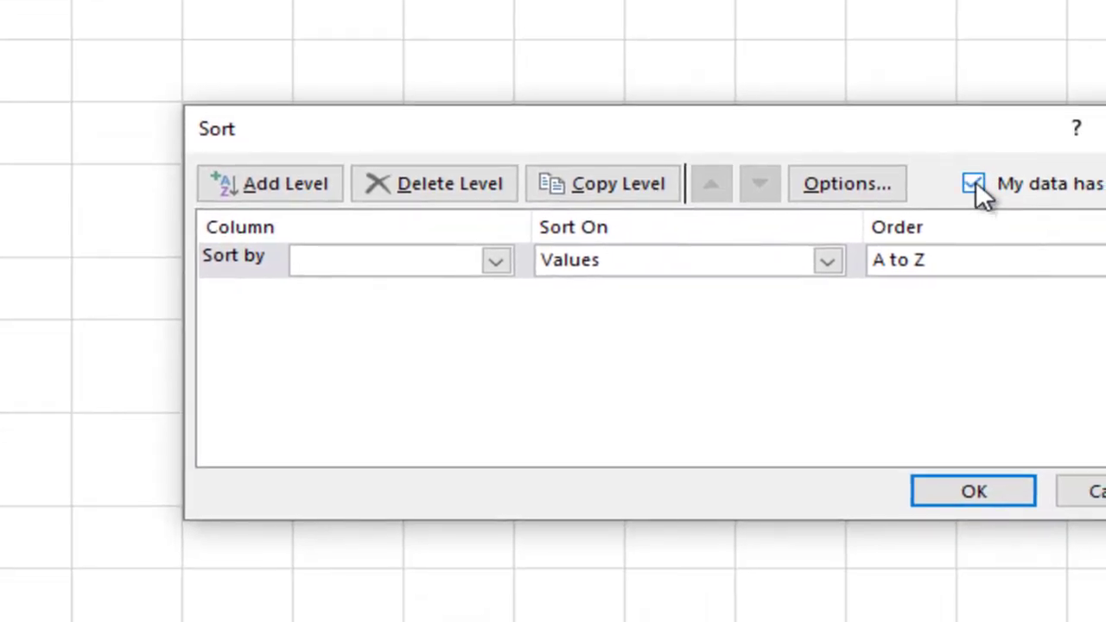
{"action": "left_click", "coordinate": [494, 261]}
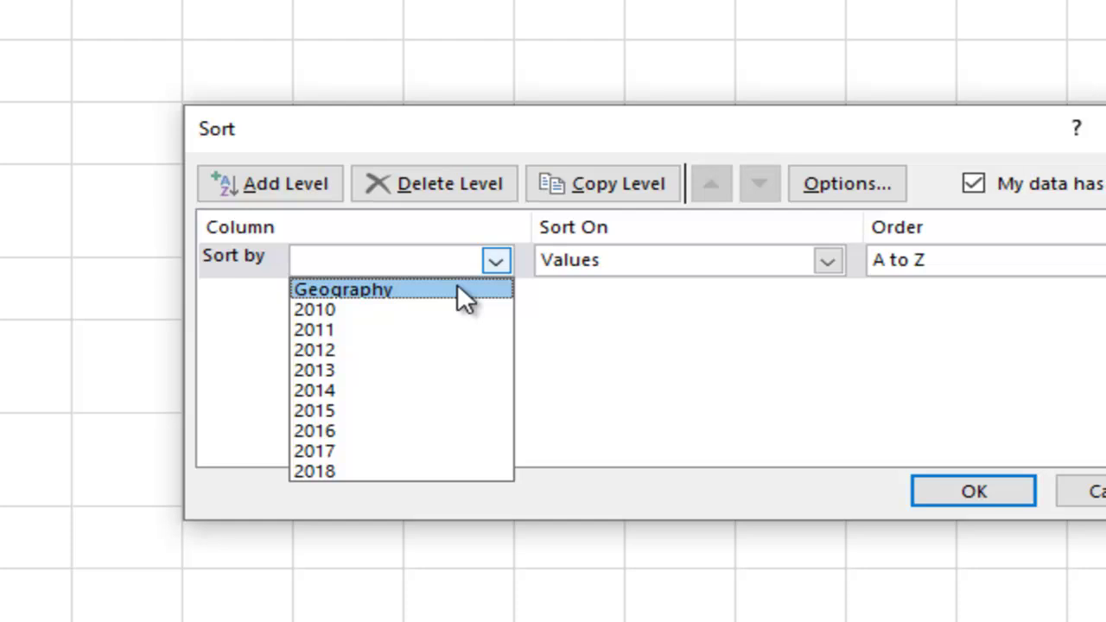
{"action": "left_click", "coordinate": [402, 450]}
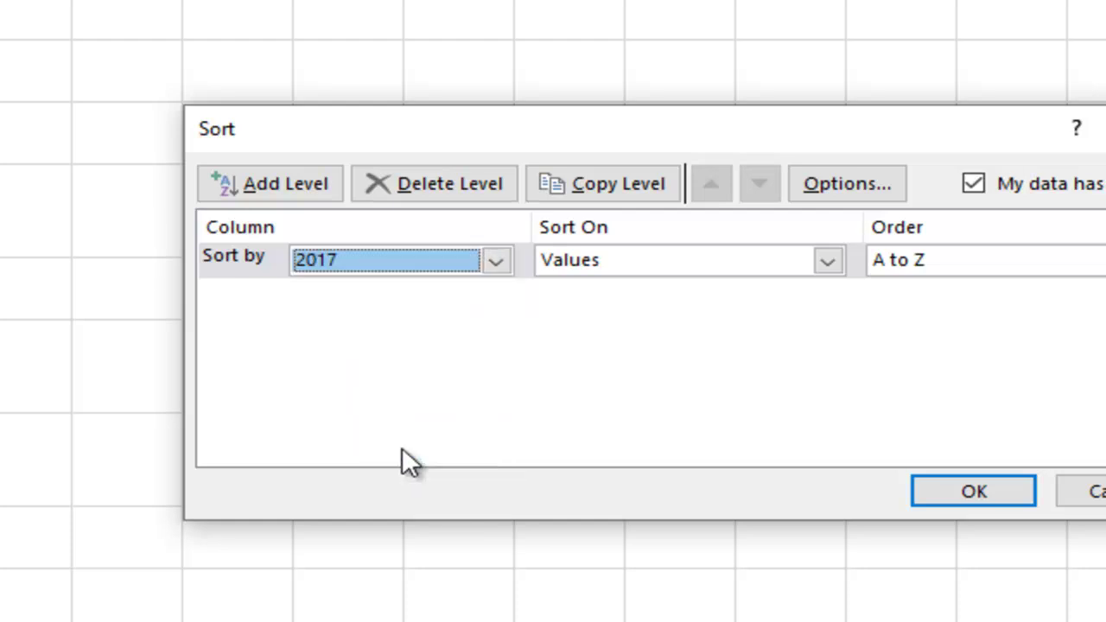
{"action": "left_click", "coordinate": [985, 256]}
{"action": "left_click", "coordinate": [996, 309]}
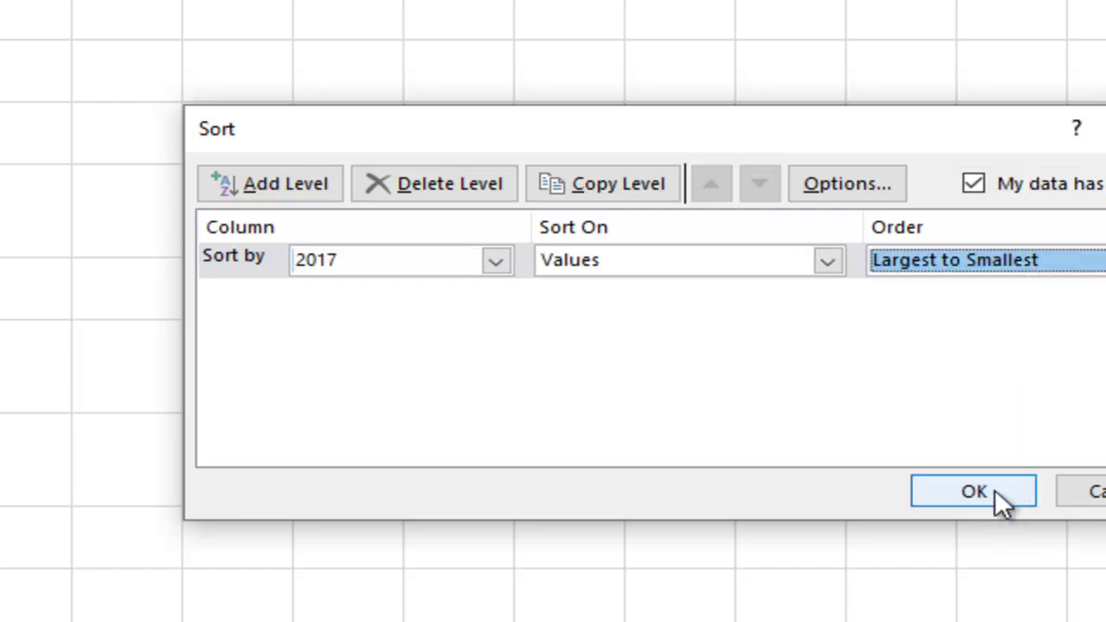
{"action": "left_click", "coordinate": [995, 494]}
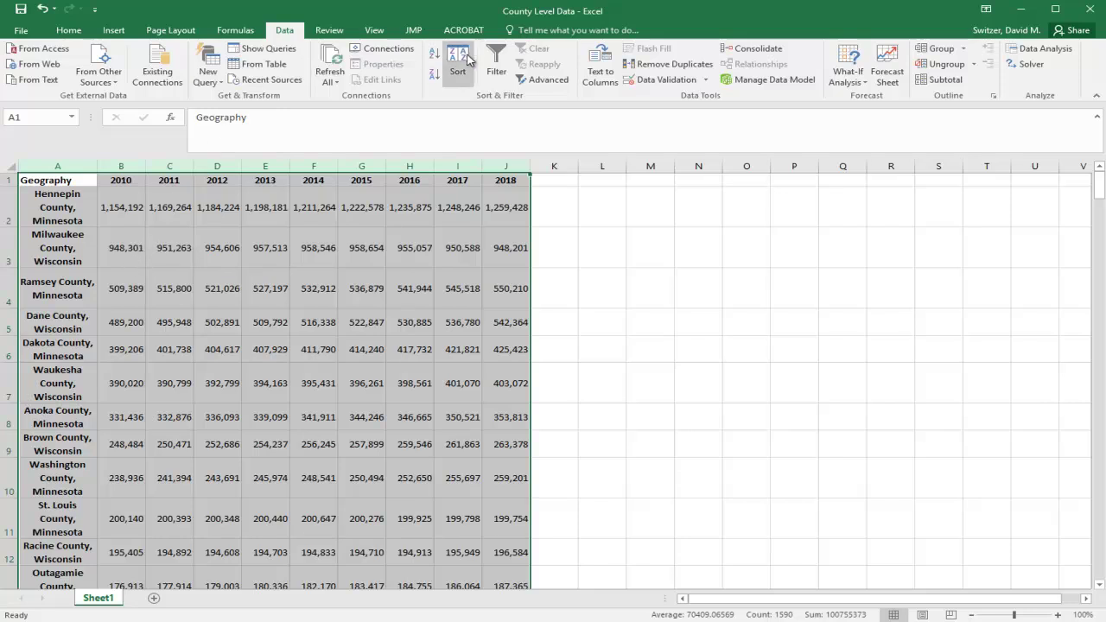
{"action": "left_click", "coordinate": [343, 212]}
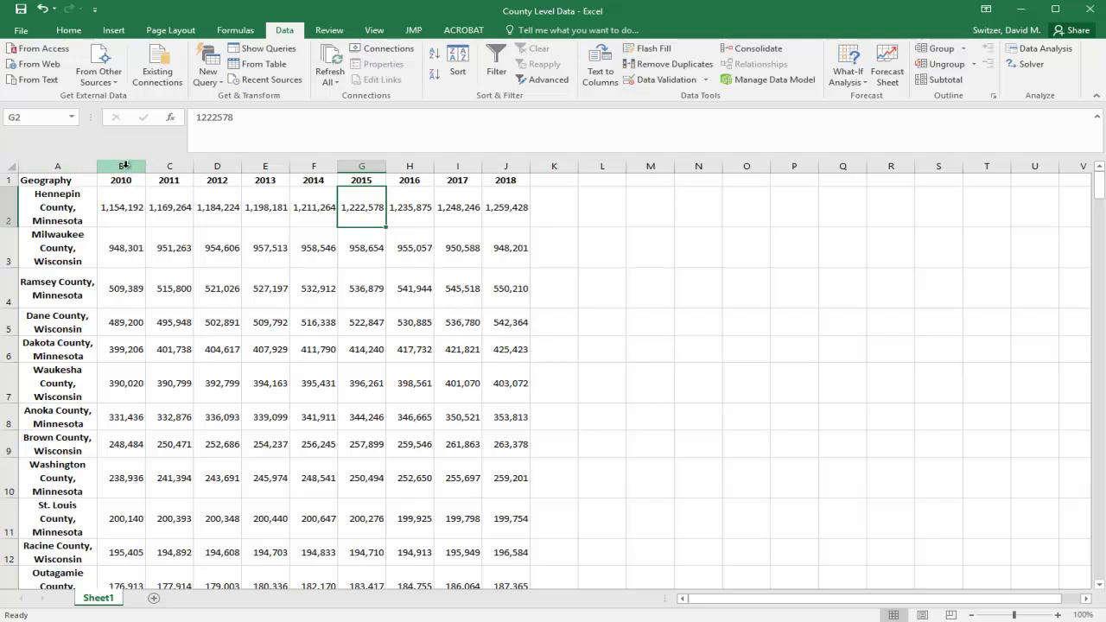
Insert three blank columns between the Geography column and the 2010 column
{"action": "left_click_drag", "start_coordinate": [119, 165], "coordinate": [209, 165]}
{"action": "right_click", "coordinate": [210, 165]}
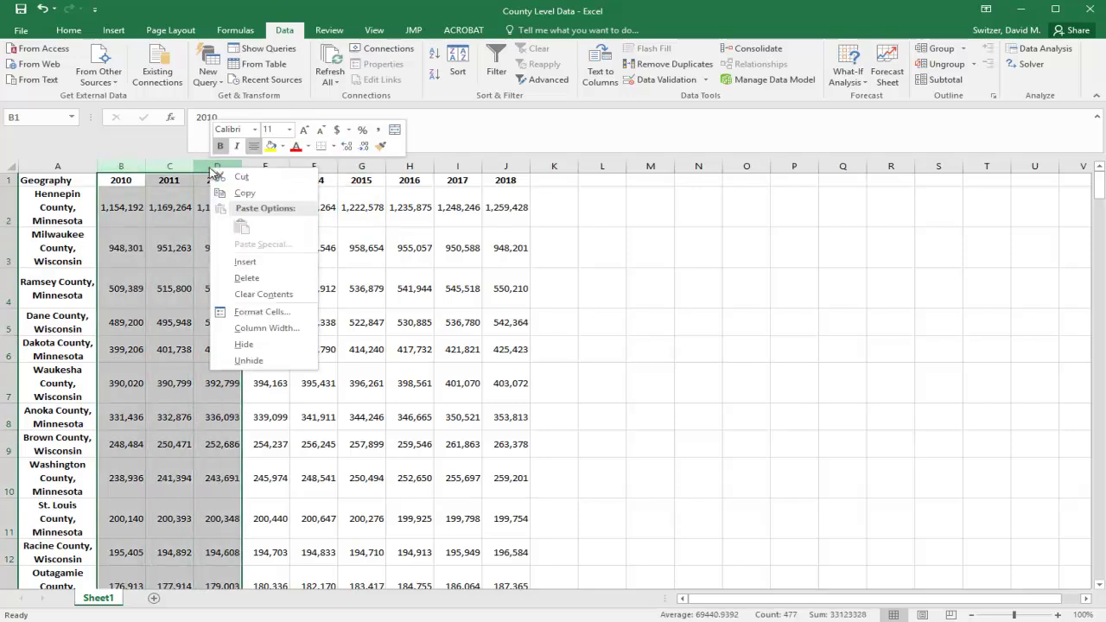
{"action": "left_click", "coordinate": [233, 263]}
{"action": "left_click", "coordinate": [190, 208]}
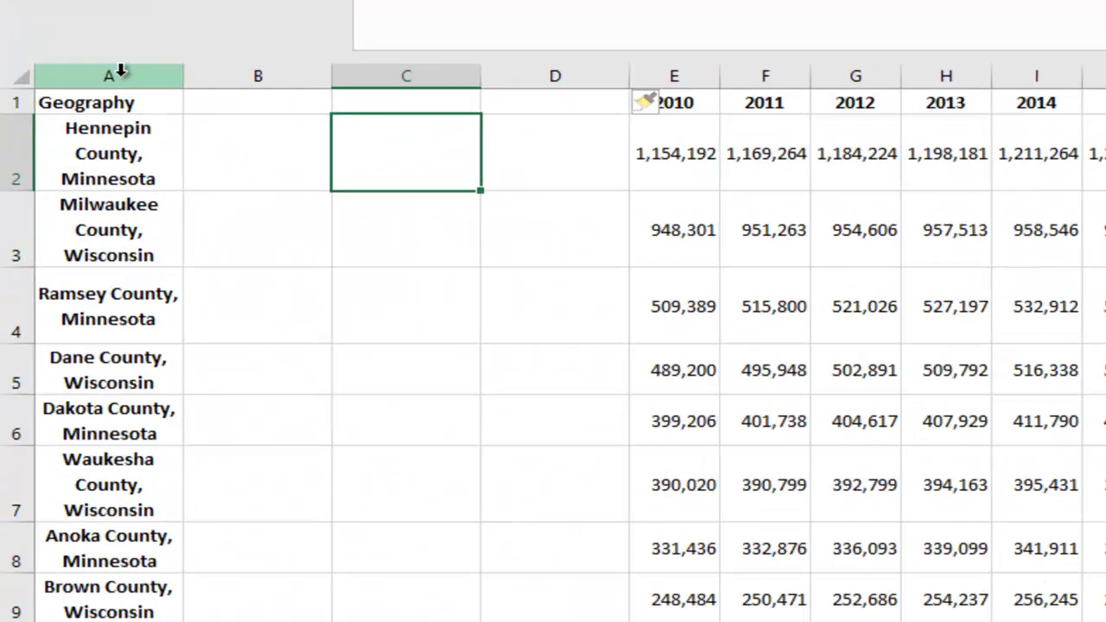
Split the Geography column into county and state with Text to Columns, as delimited data with comma added as a delimiter
{"action": "left_click", "coordinate": [65, 164]}
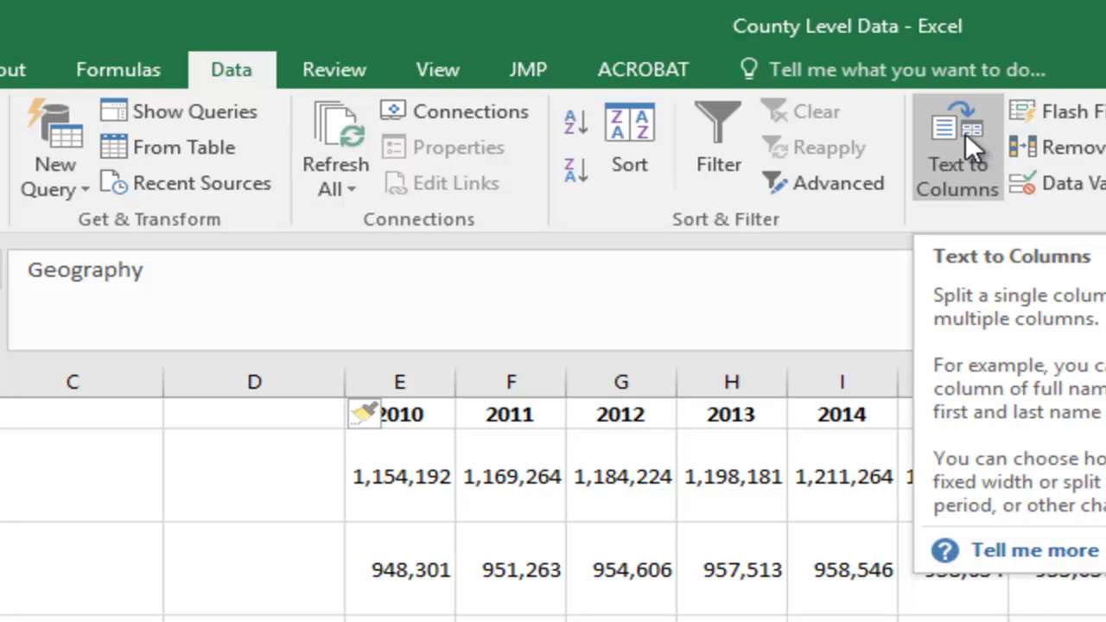
{"action": "left_click", "coordinate": [966, 133]}
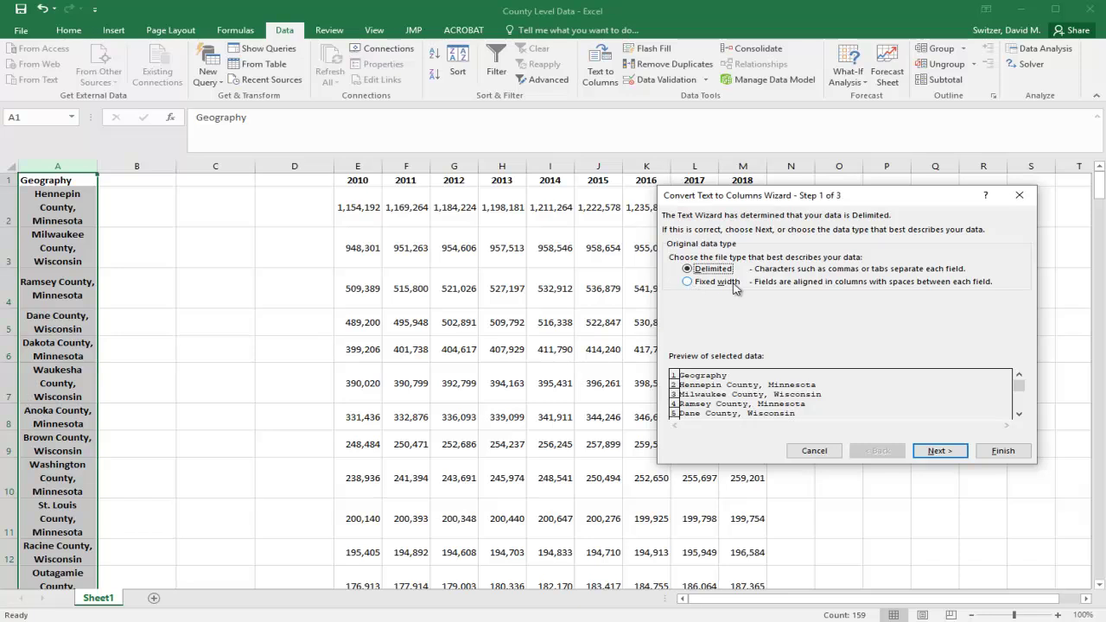
{"action": "left_click", "coordinate": [688, 282]}
{"action": "left_click", "coordinate": [688, 269]}
{"action": "left_click", "coordinate": [937, 451]}
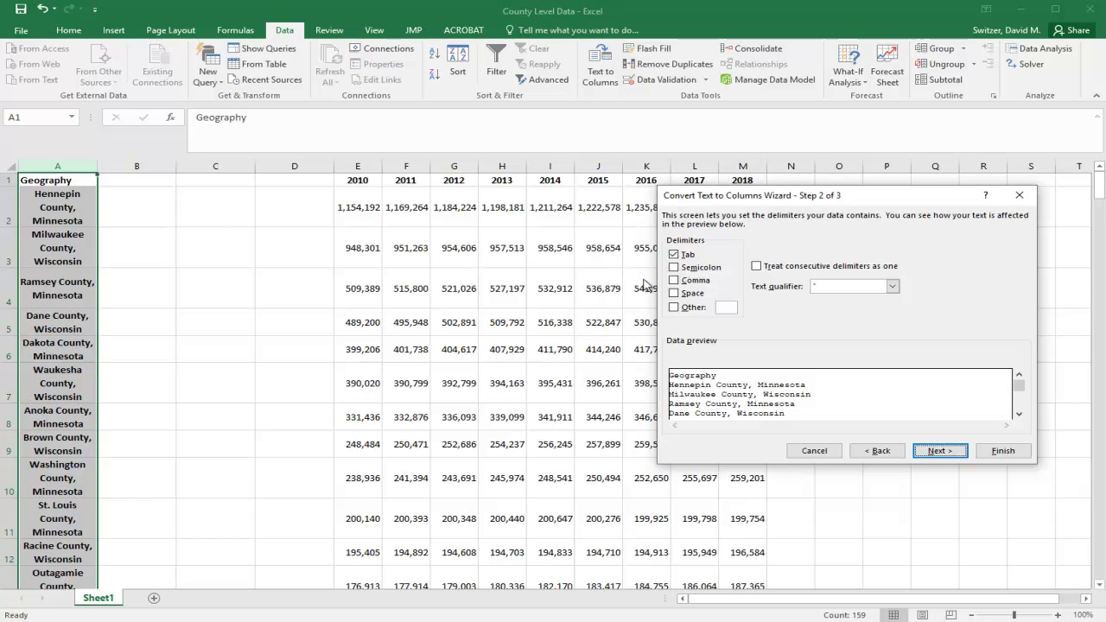
{"action": "left_click", "coordinate": [675, 281]}
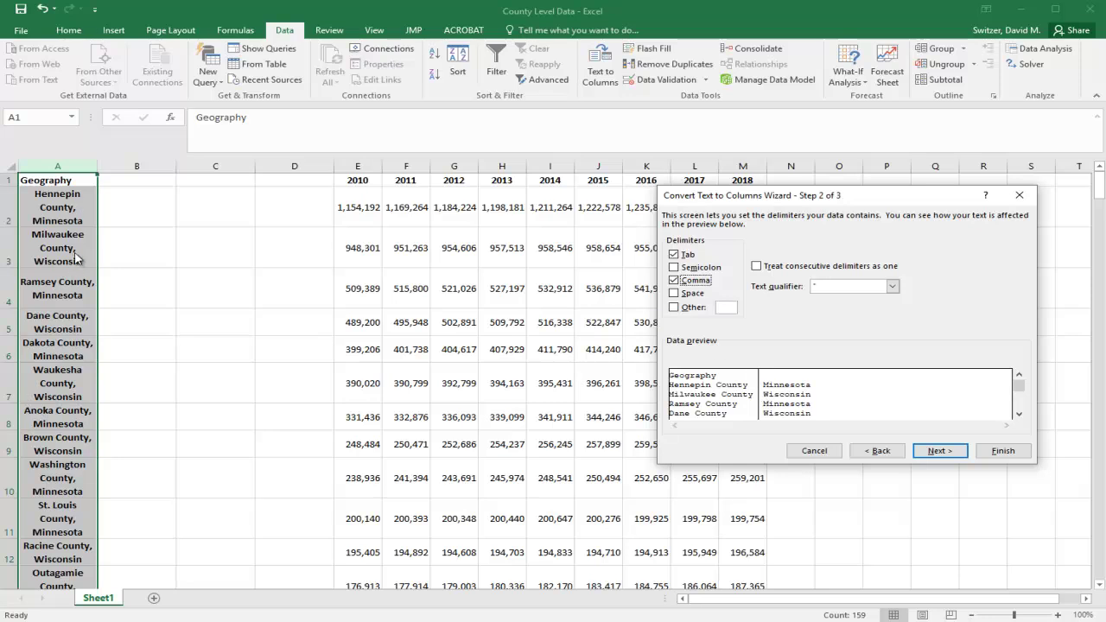
{"action": "left_click", "coordinate": [944, 451]}
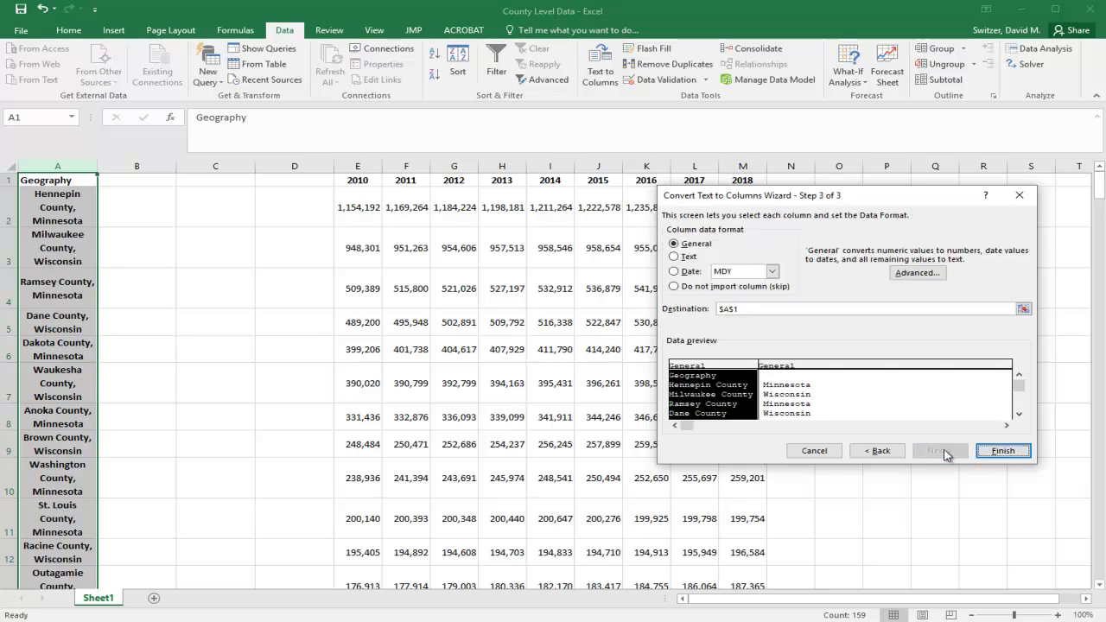
{"action": "left_click", "coordinate": [1004, 452]}
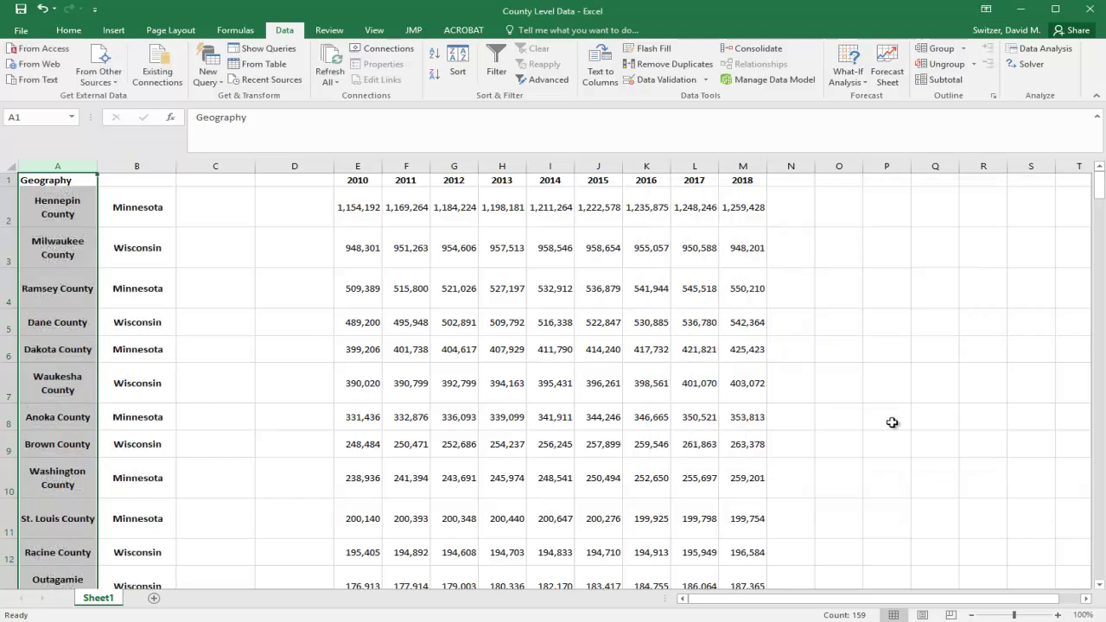
Enter the header County in cell A1 and State in cell B1 for the split columns
{"action": "left_click", "coordinate": [60, 206]}
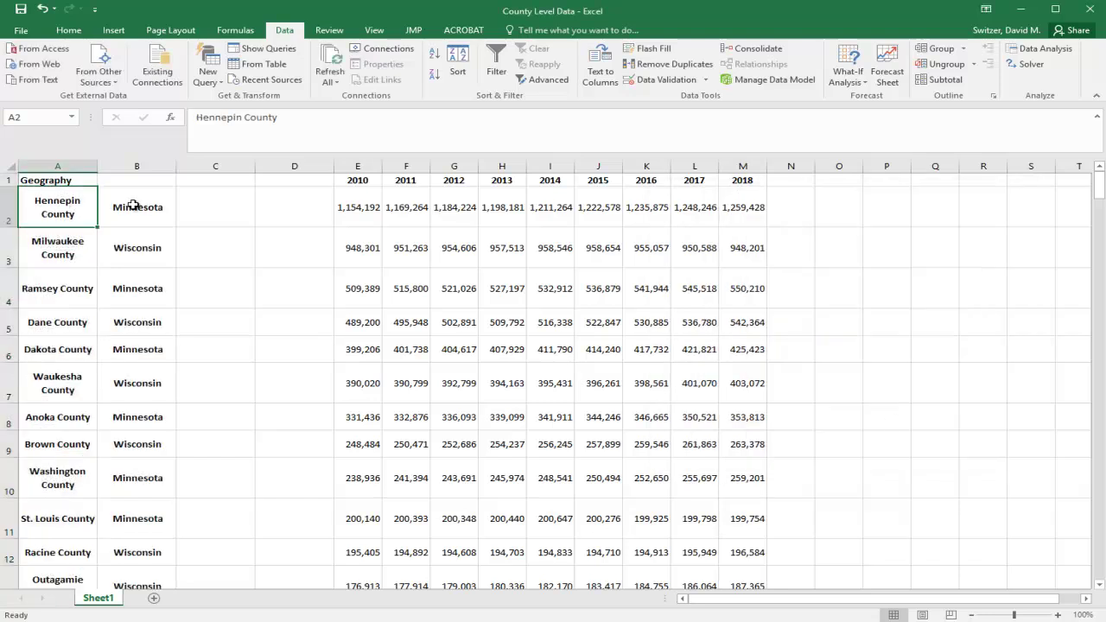
{"action": "left_click", "coordinate": [132, 206]}
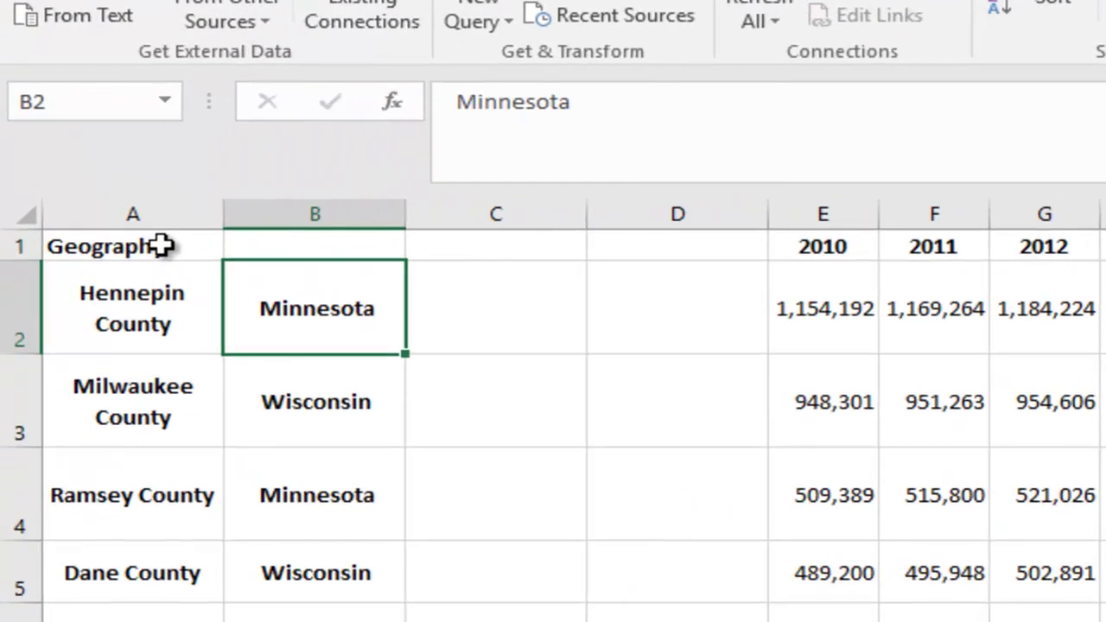
{"action": "left_click", "coordinate": [128, 222]}
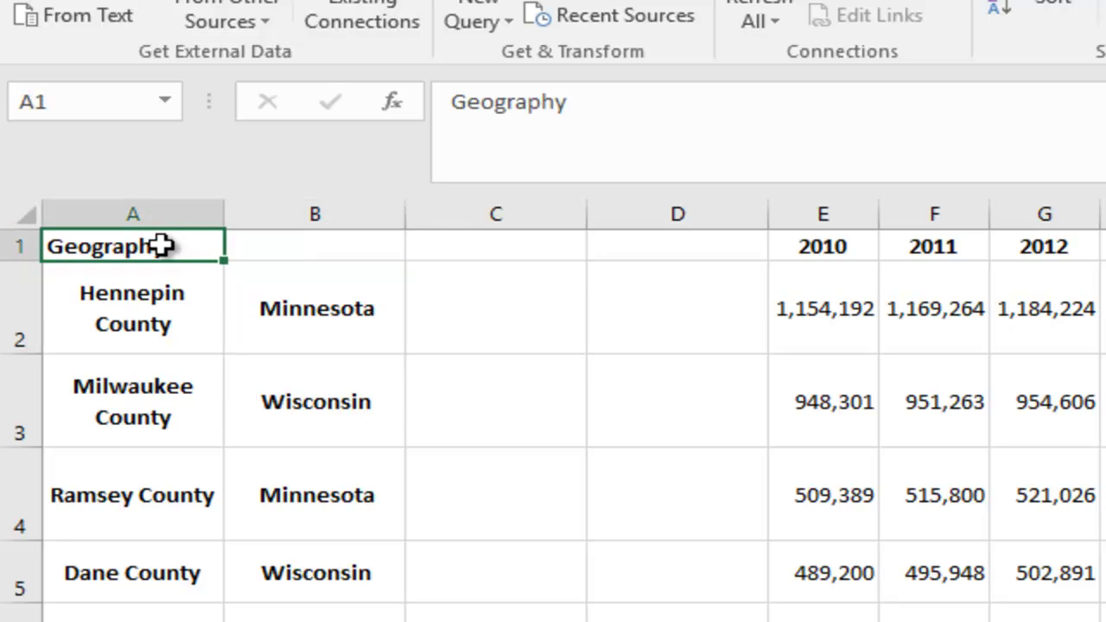
{"action": "type", "text": "County"}
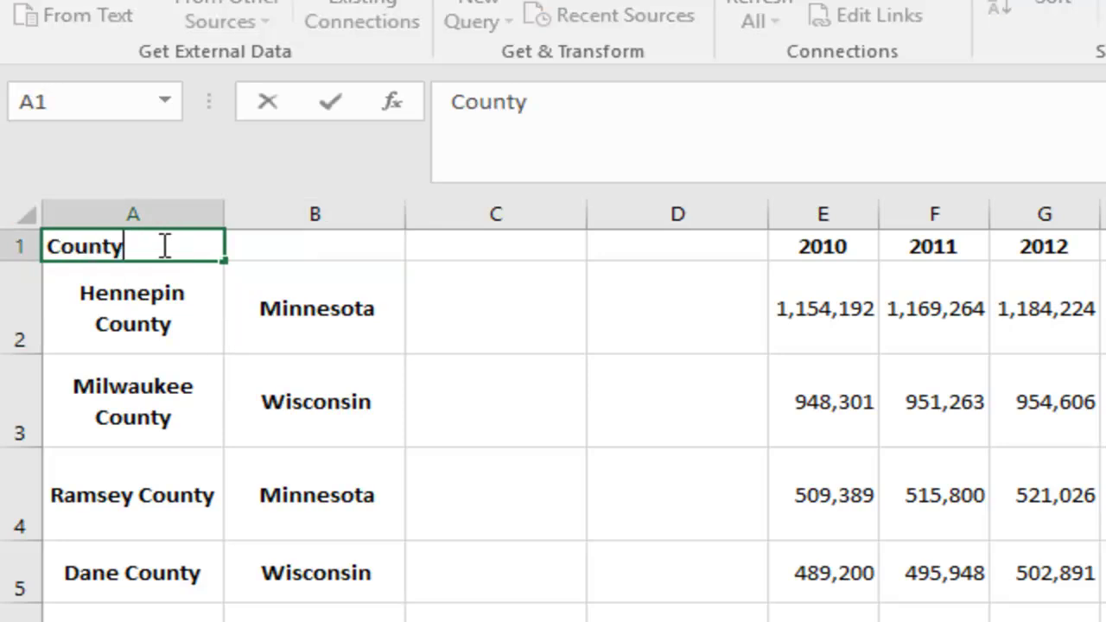
{"action": "key", "text": "Tab"}
{"action": "type", "text": "State"}
{"action": "key", "text": "Return"}
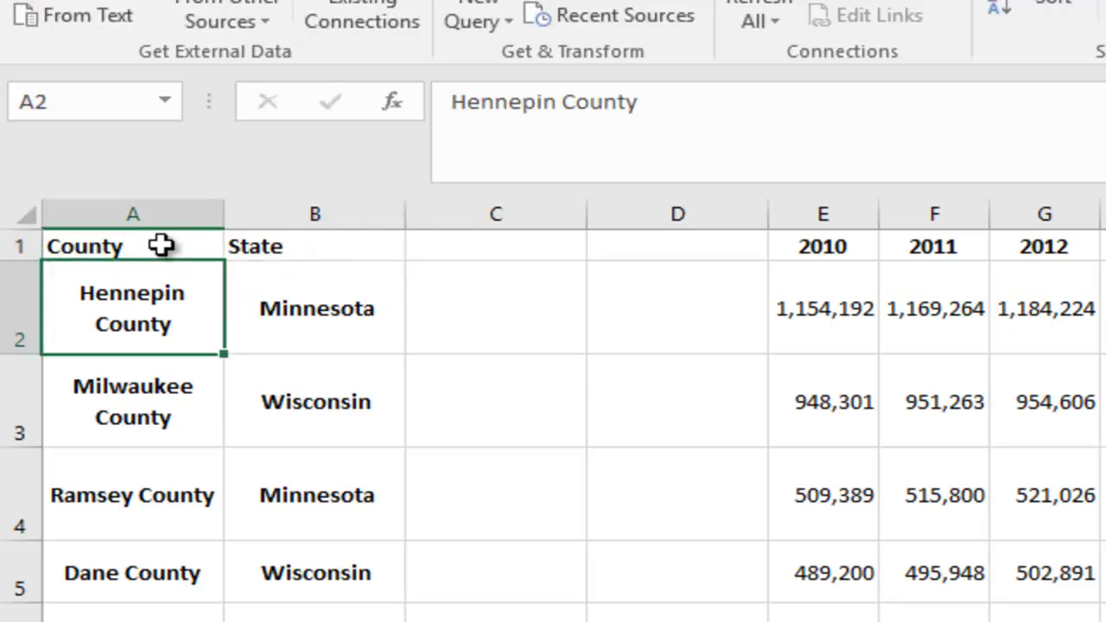
Check the content of cell B2 for a leading space before the state name
{"action": "left_click", "coordinate": [277, 297]}
{"action": "left_click", "coordinate": [459, 101]}
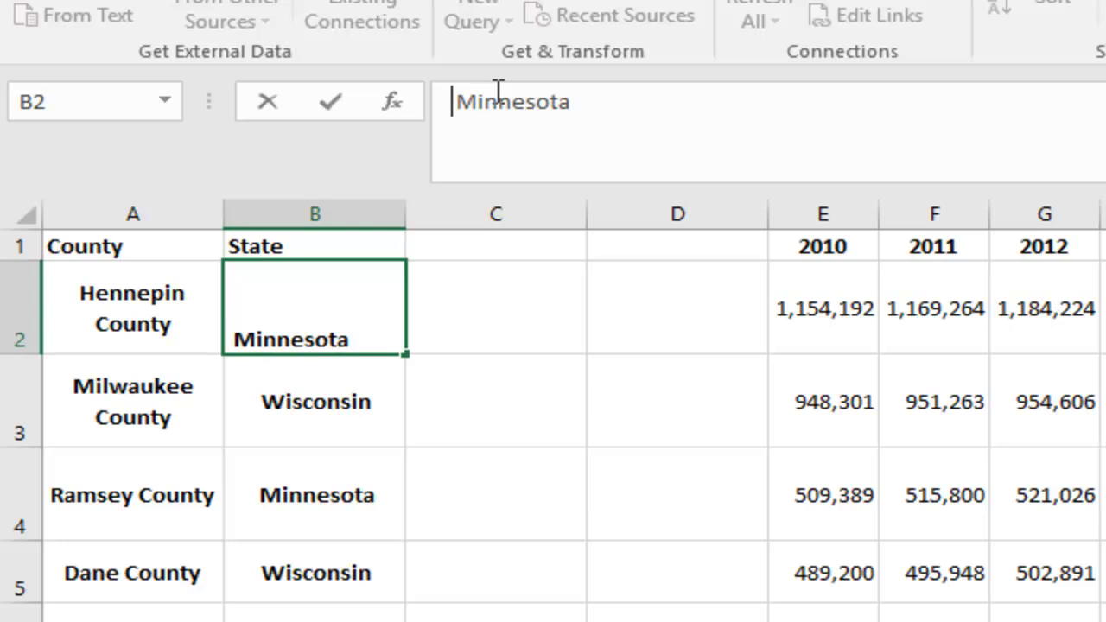
{"action": "left_click", "coordinate": [483, 277]}
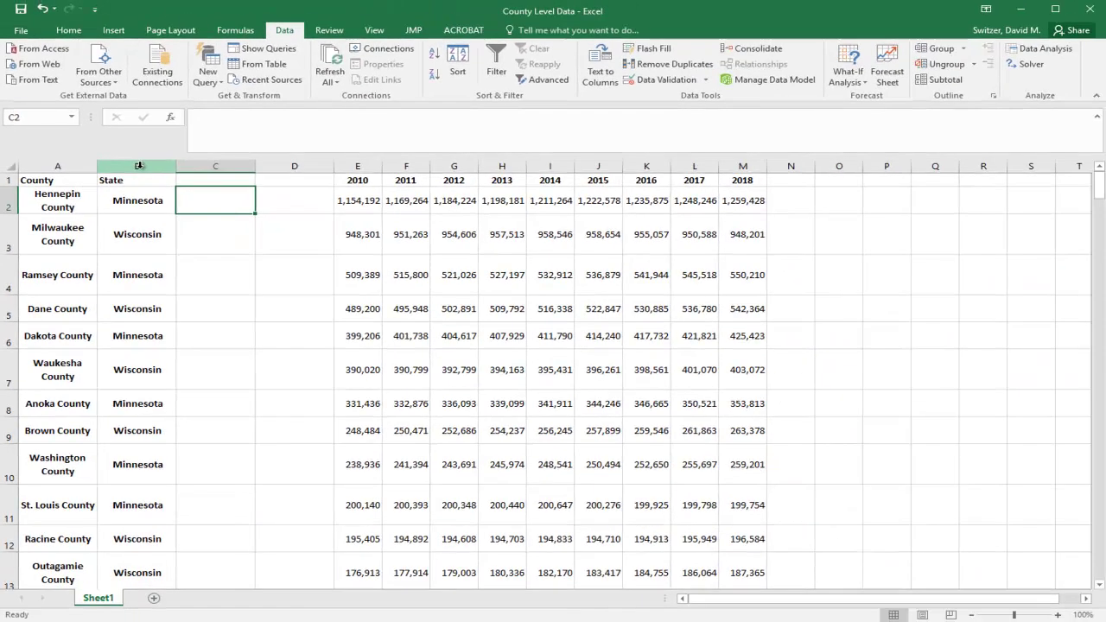
Split the State column with Text to Columns as fixed-width data, using the break after the first character
{"action": "left_click", "coordinate": [320, 212]}
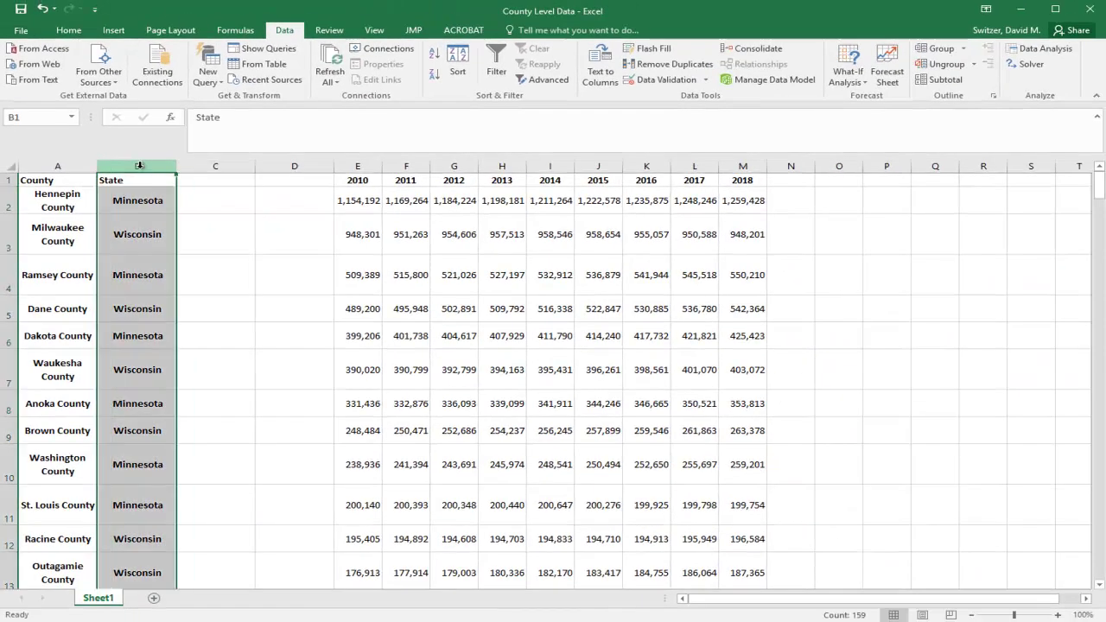
{"action": "left_click", "coordinate": [602, 65]}
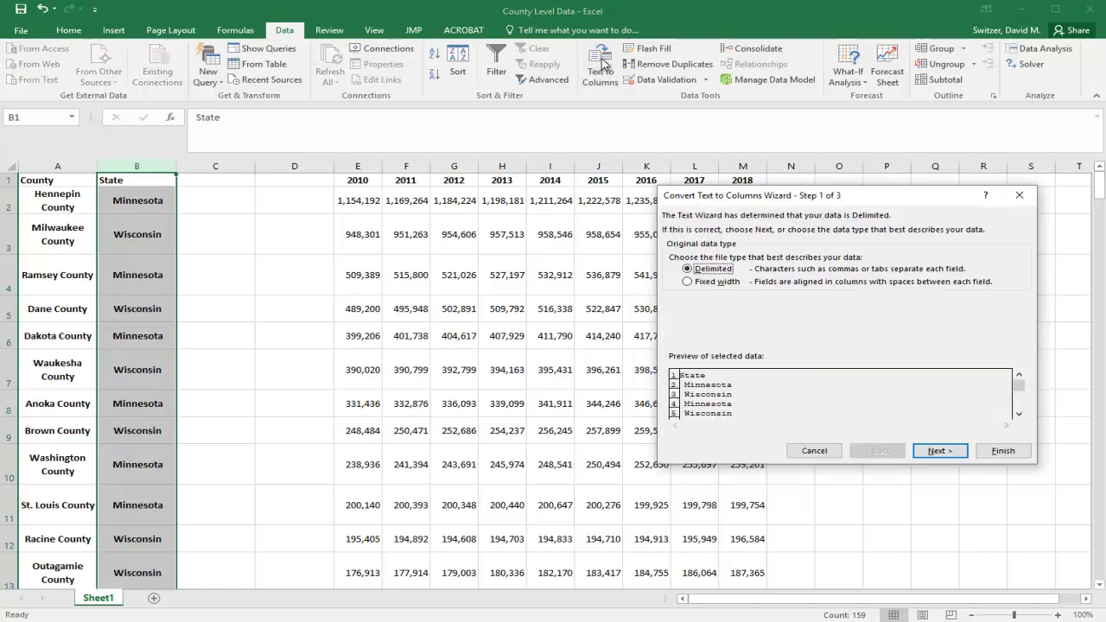
{"action": "left_click", "coordinate": [689, 282]}
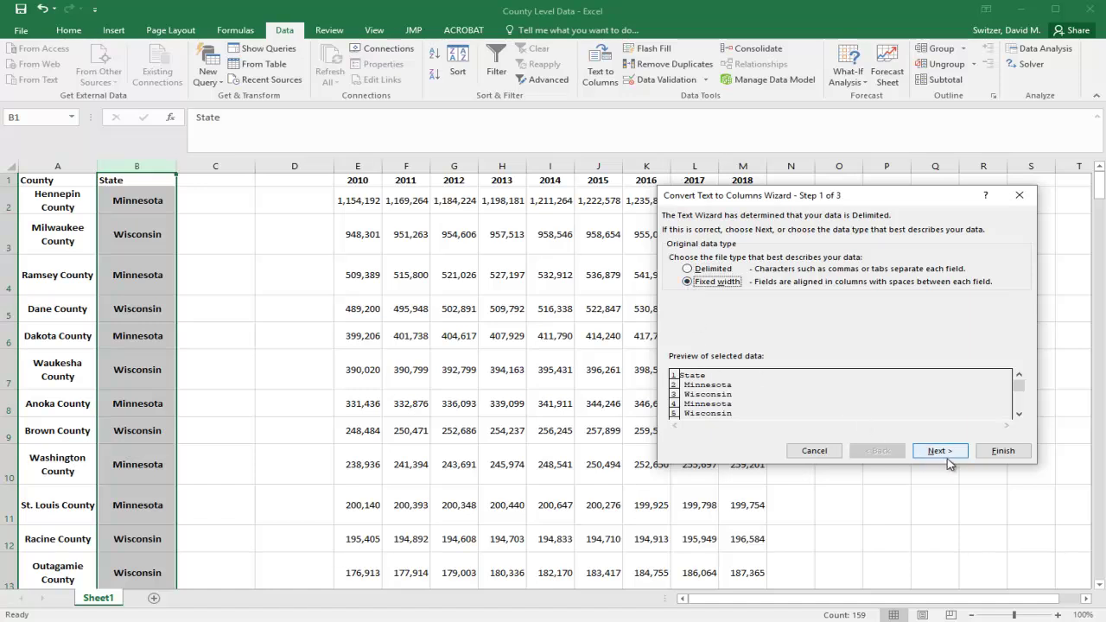
{"action": "left_click", "coordinate": [688, 271]}
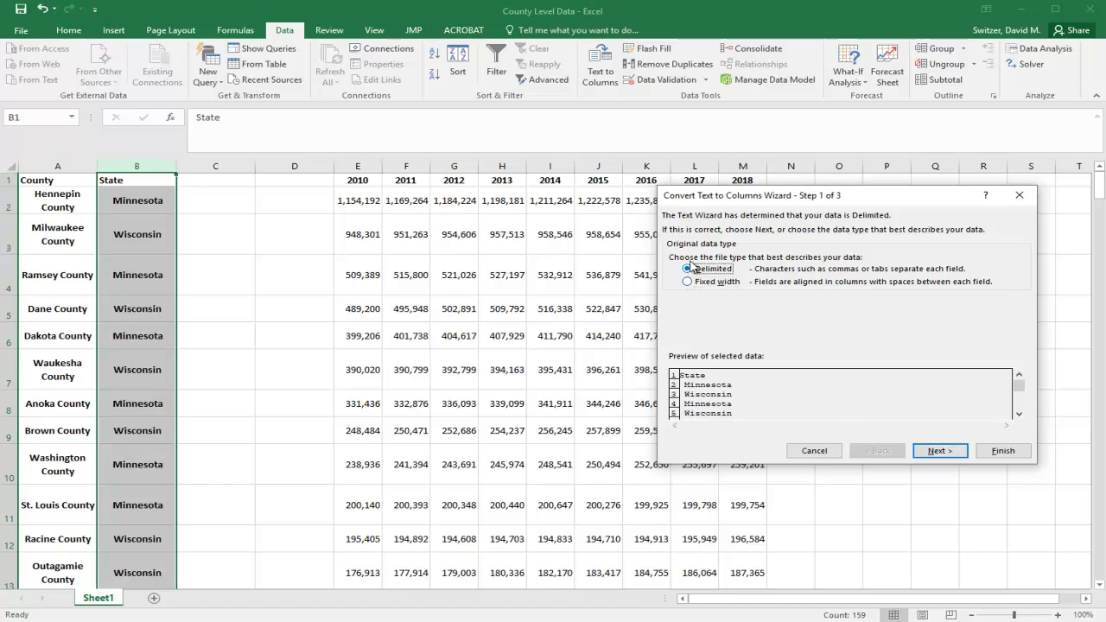
{"action": "left_click", "coordinate": [934, 451]}
{"action": "left_click", "coordinate": [675, 294]}
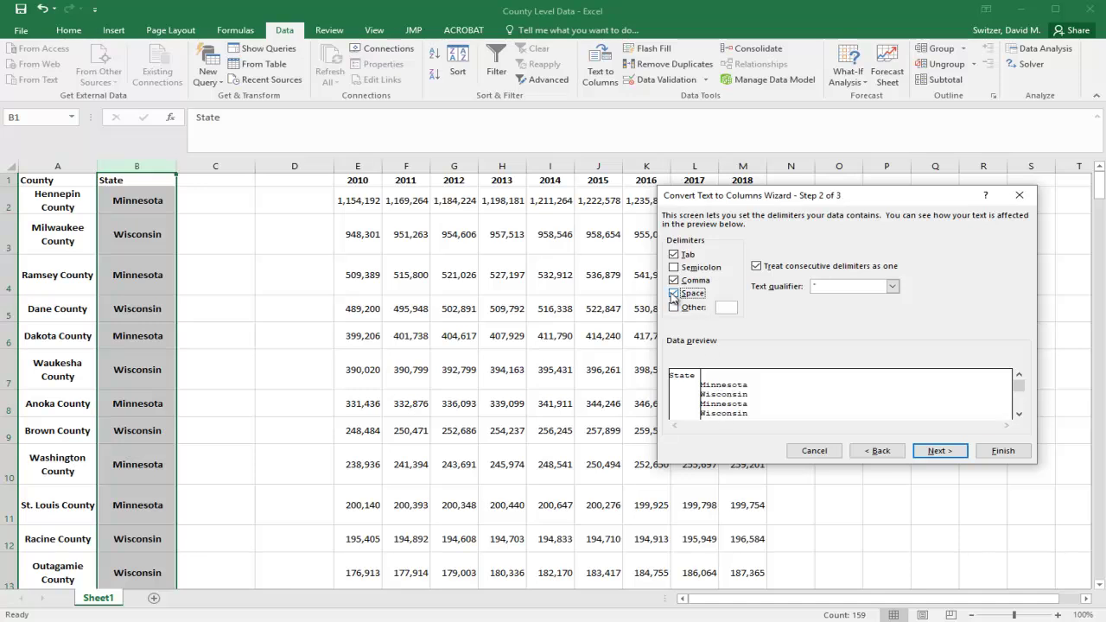
{"action": "left_click", "coordinate": [875, 449]}
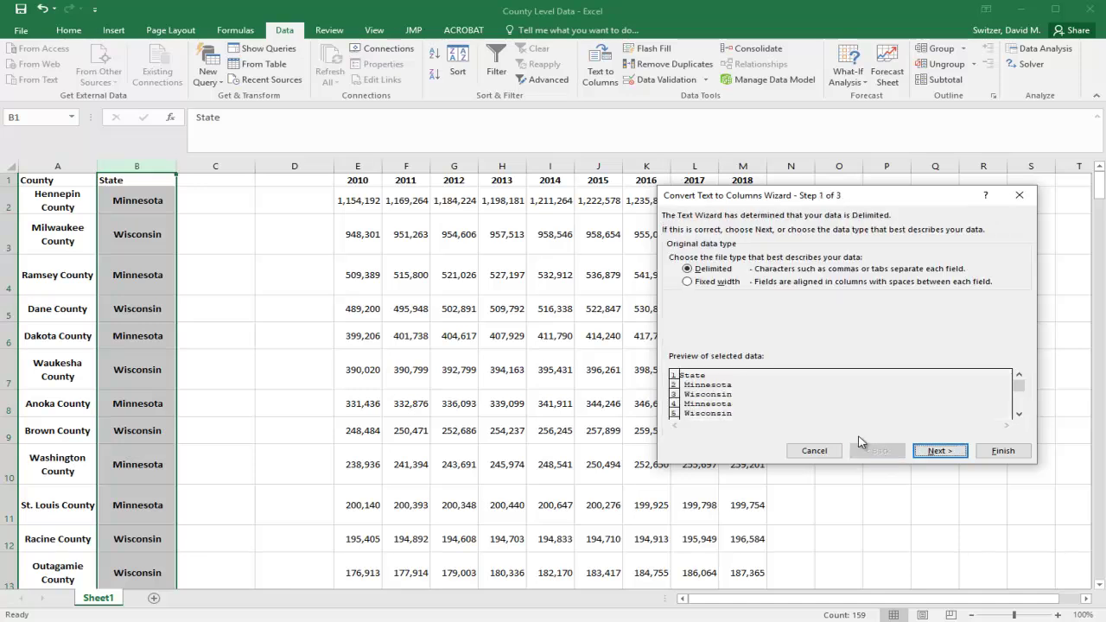
{"action": "left_click", "coordinate": [688, 283]}
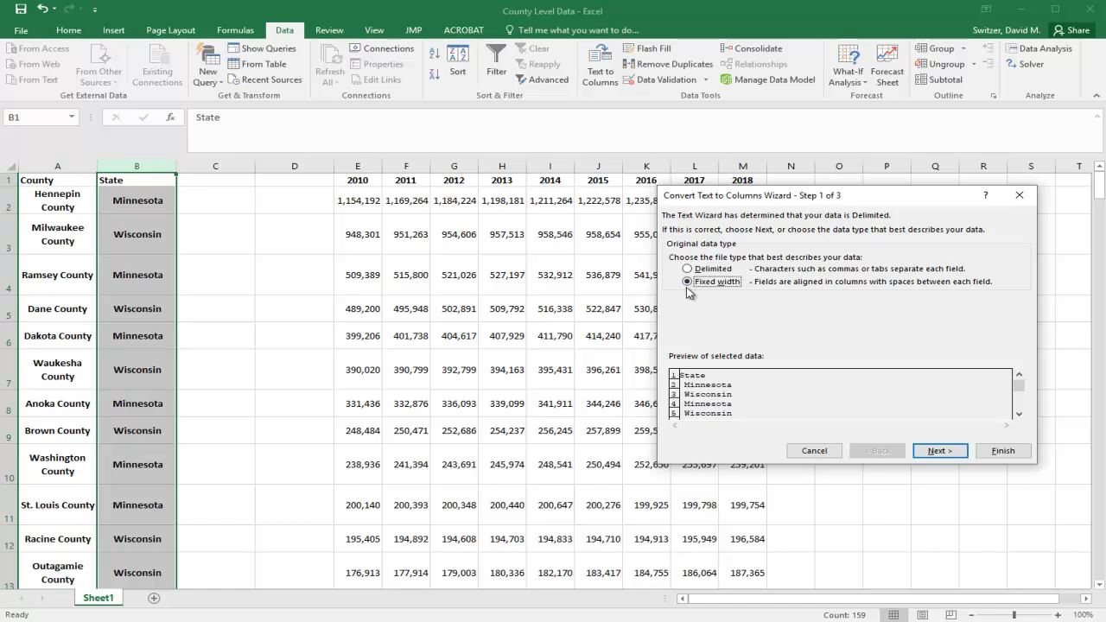
{"action": "left_click", "coordinate": [939, 450]}
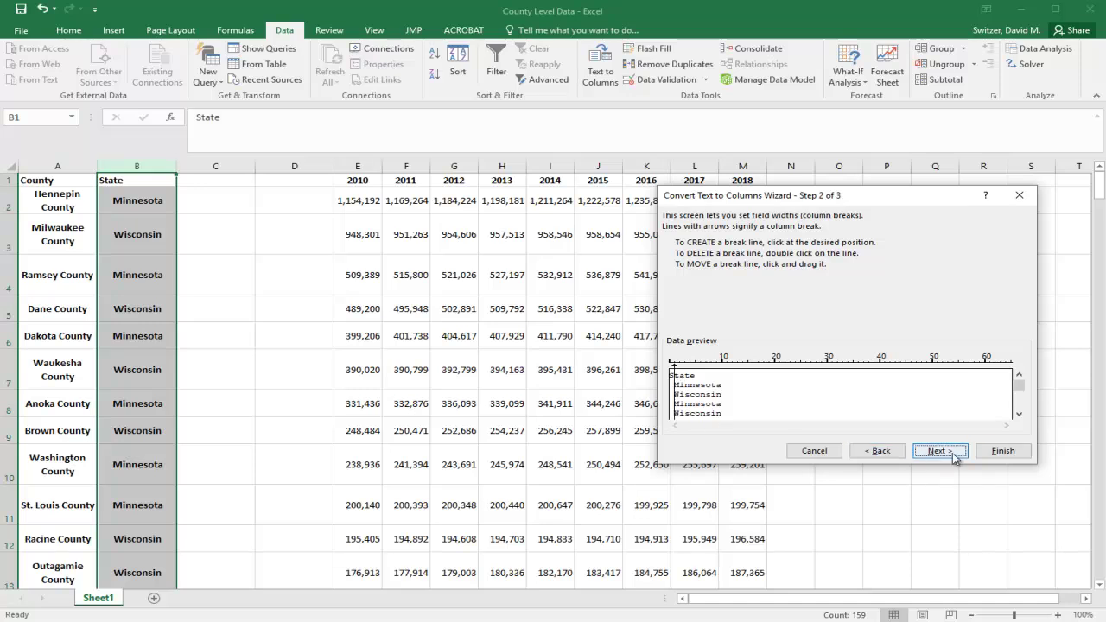
{"action": "left_click", "coordinate": [1001, 451]}
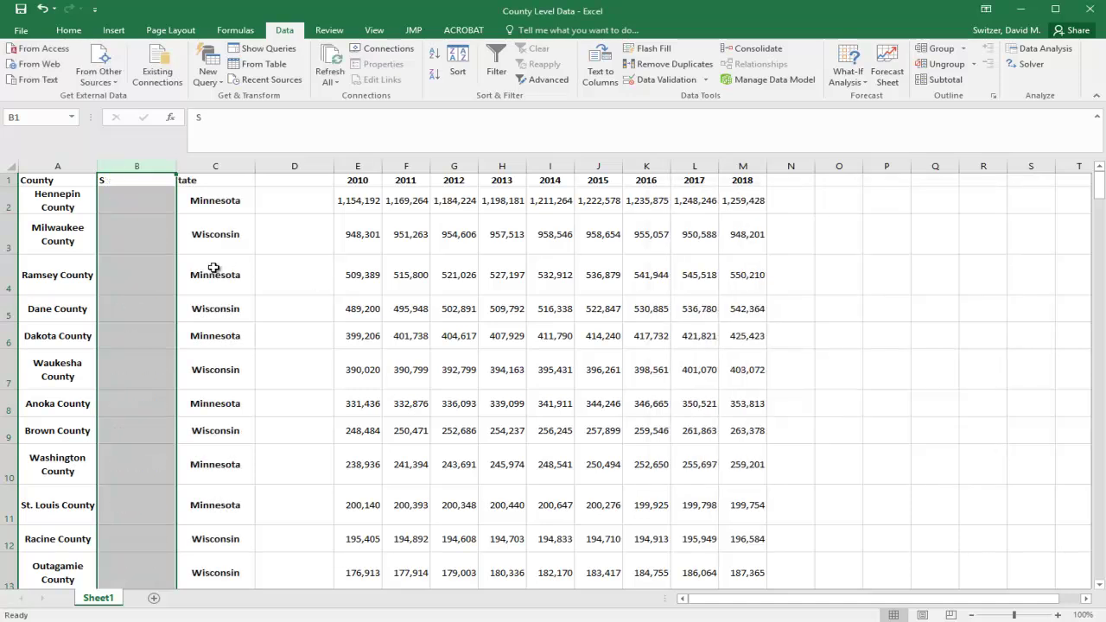
Correct the header in cell C1 to State
{"action": "left_click", "coordinate": [111, 178]}
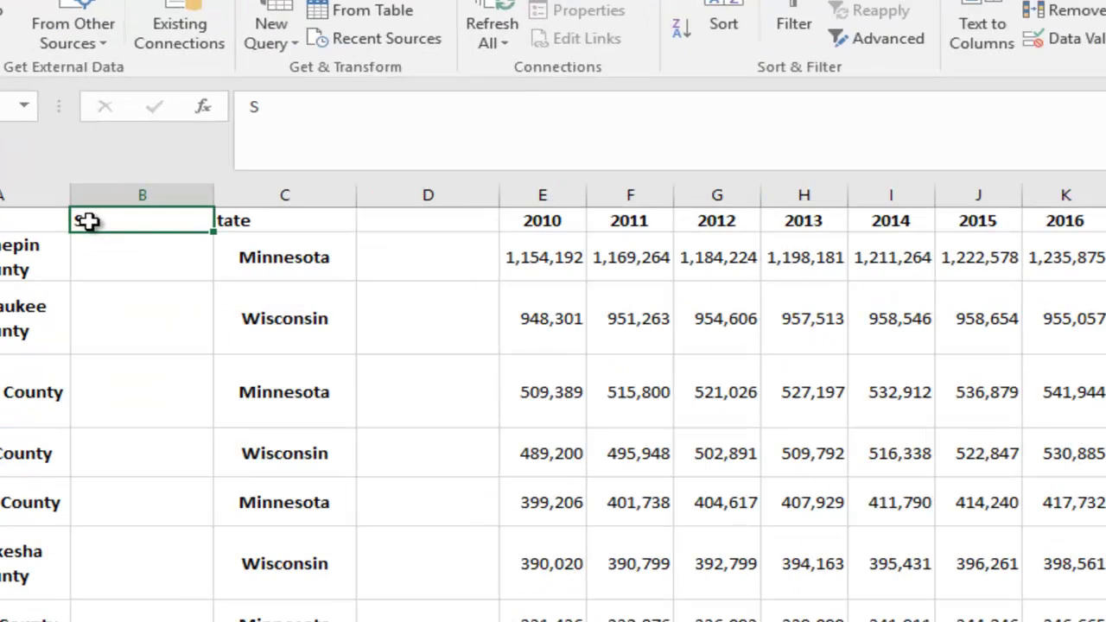
{"action": "left_click", "coordinate": [192, 182]}
{"action": "left_click", "coordinate": [362, 110]}
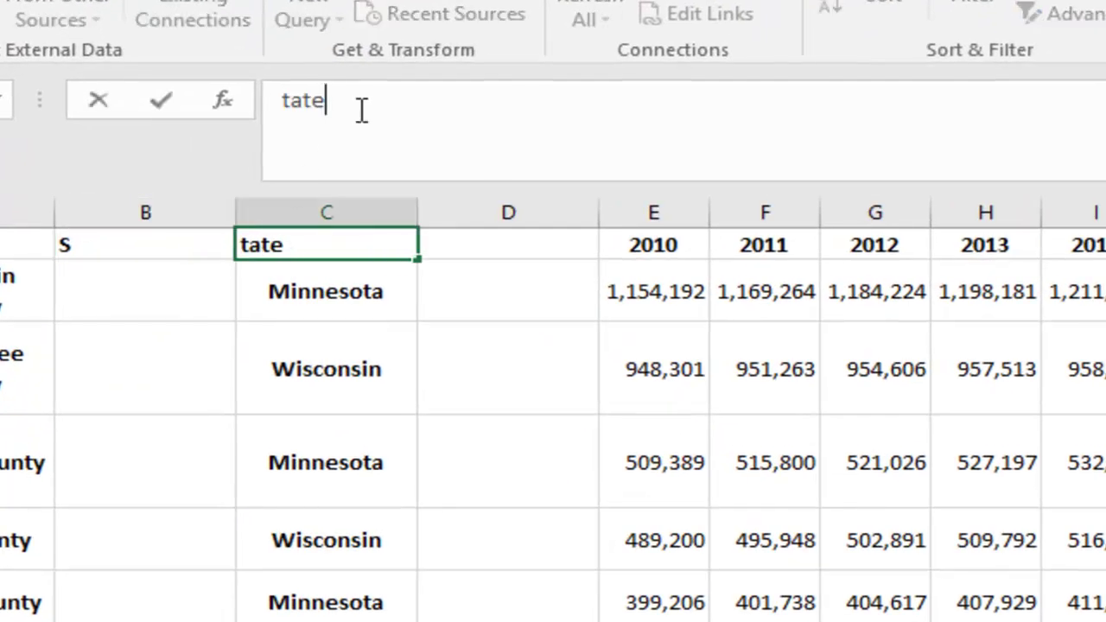
{"action": "key", "text": "Left"}
{"action": "key", "text": "Left"}
{"action": "key", "text": "Left"}
{"action": "key", "text": "Left"}
{"action": "type", "text": "S"}
{"action": "key", "text": "Return"}
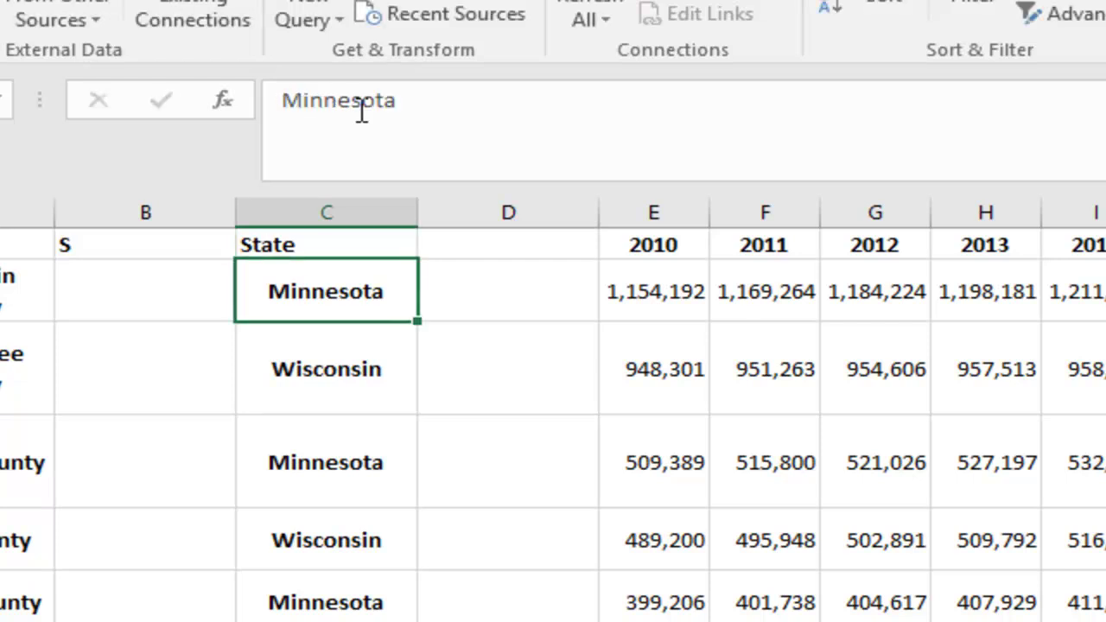
Check the contents of cells C2 and B2 for leading or leftover spaces
{"action": "left_click", "coordinate": [281, 101]}
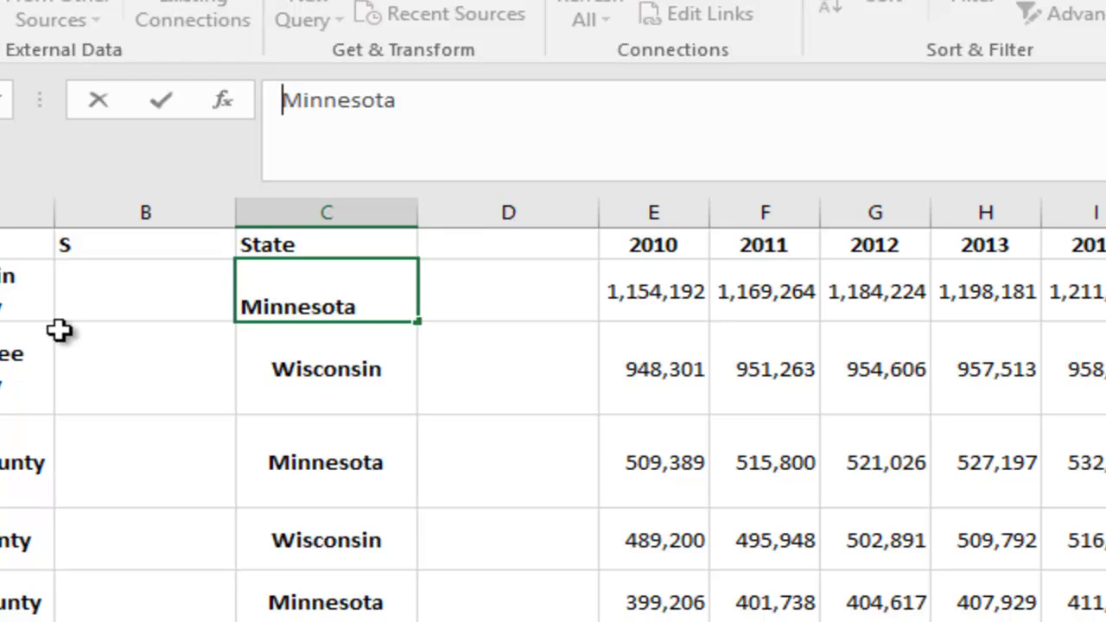
{"action": "left_click", "coordinate": [166, 294]}
{"action": "left_click", "coordinate": [380, 112]}
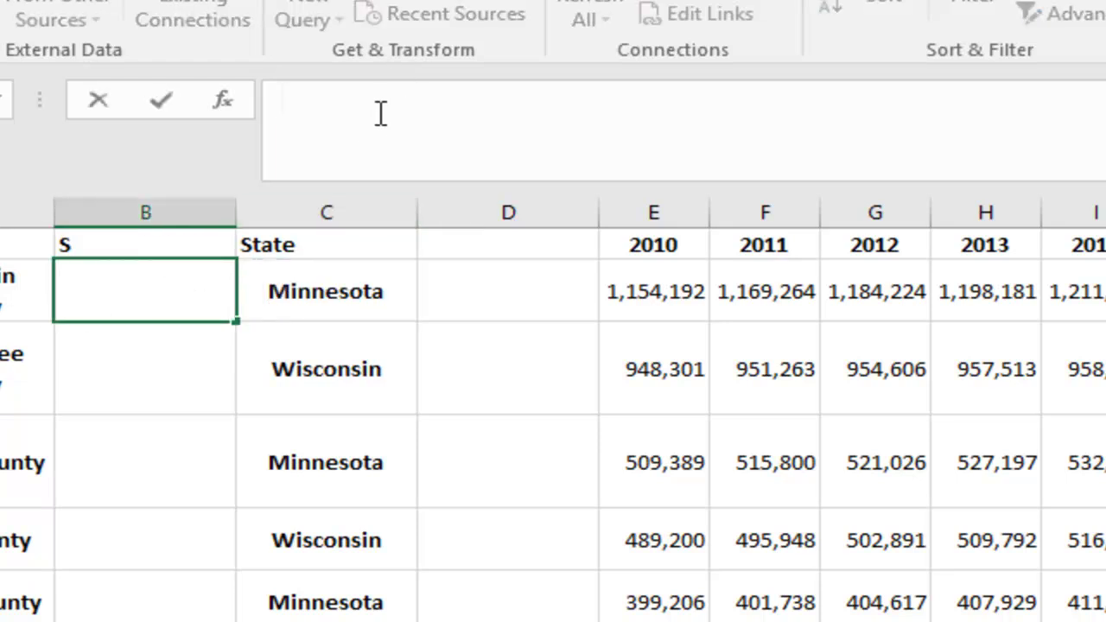
Delete the leftover column B, which holds only the split-off spaces and the header S
{"action": "left_click", "coordinate": [292, 371]}
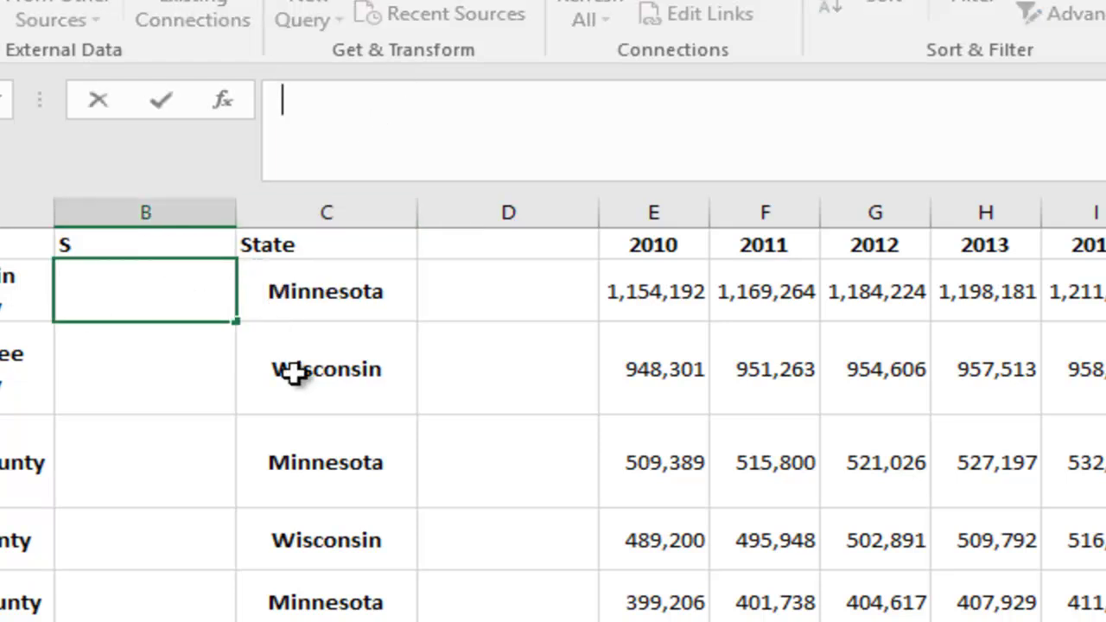
{"action": "left_click", "coordinate": [119, 208]}
{"action": "right_click", "coordinate": [121, 208]}
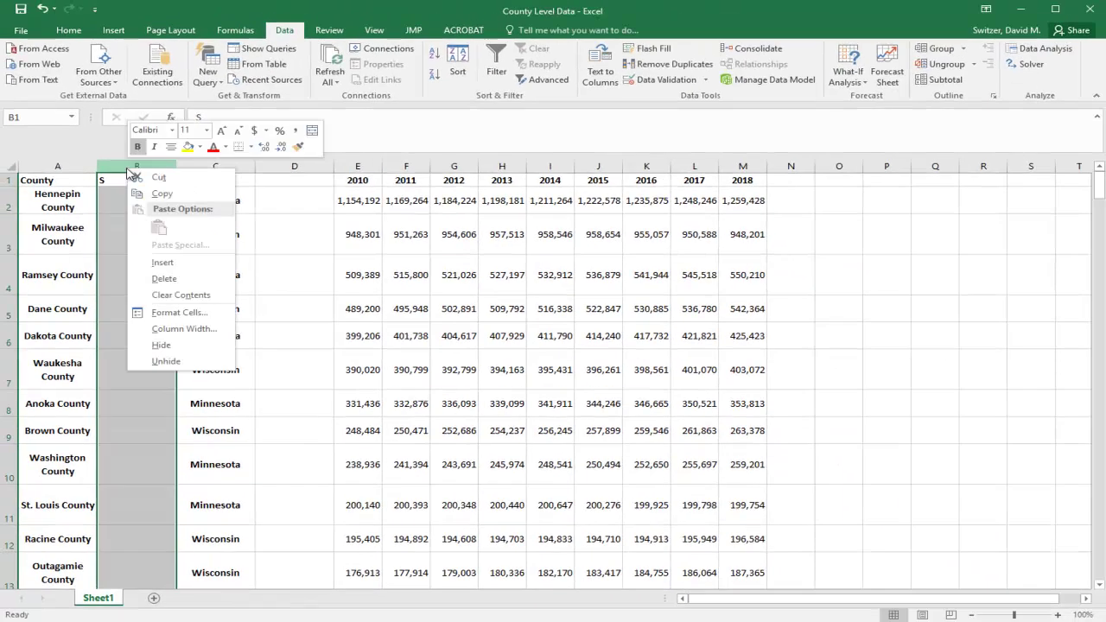
{"action": "left_click", "coordinate": [163, 279]}
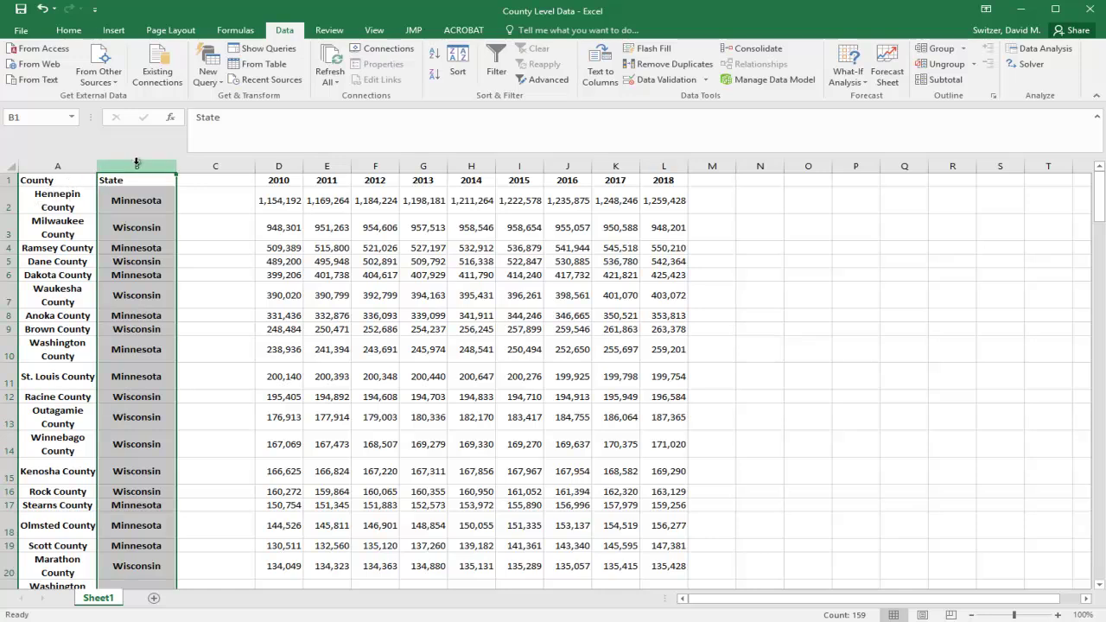
Insert four blank columns between the County and State columns
{"action": "left_click_drag", "start_coordinate": [138, 164], "coordinate": [198, 164]}
{"action": "right_click", "coordinate": [199, 164]}
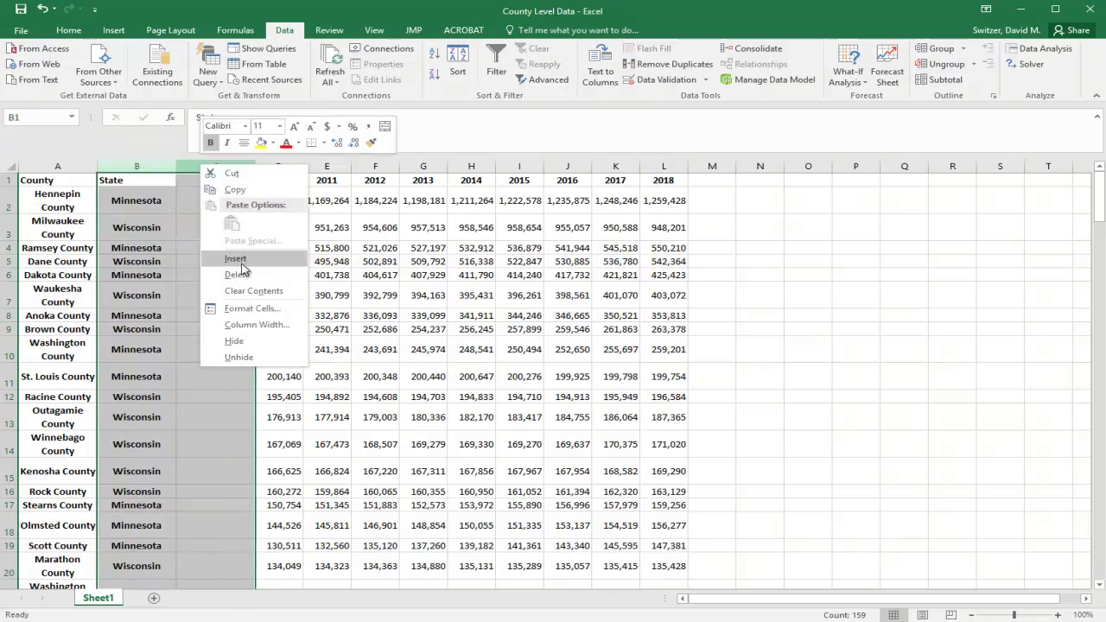
{"action": "left_click", "coordinate": [235, 256]}
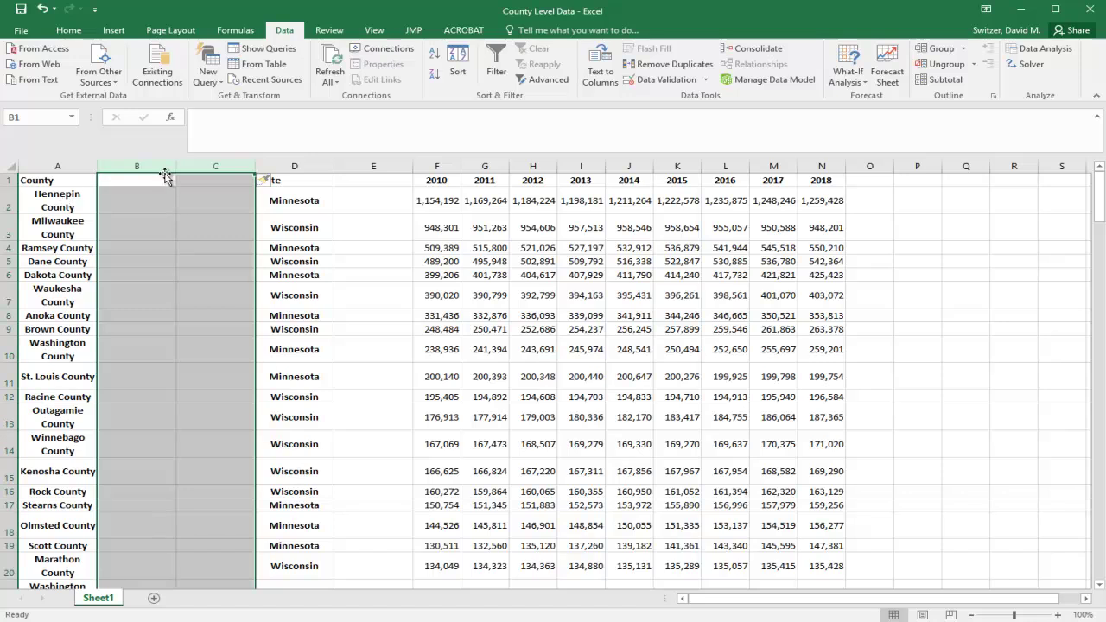
{"action": "left_click", "coordinate": [134, 201]}
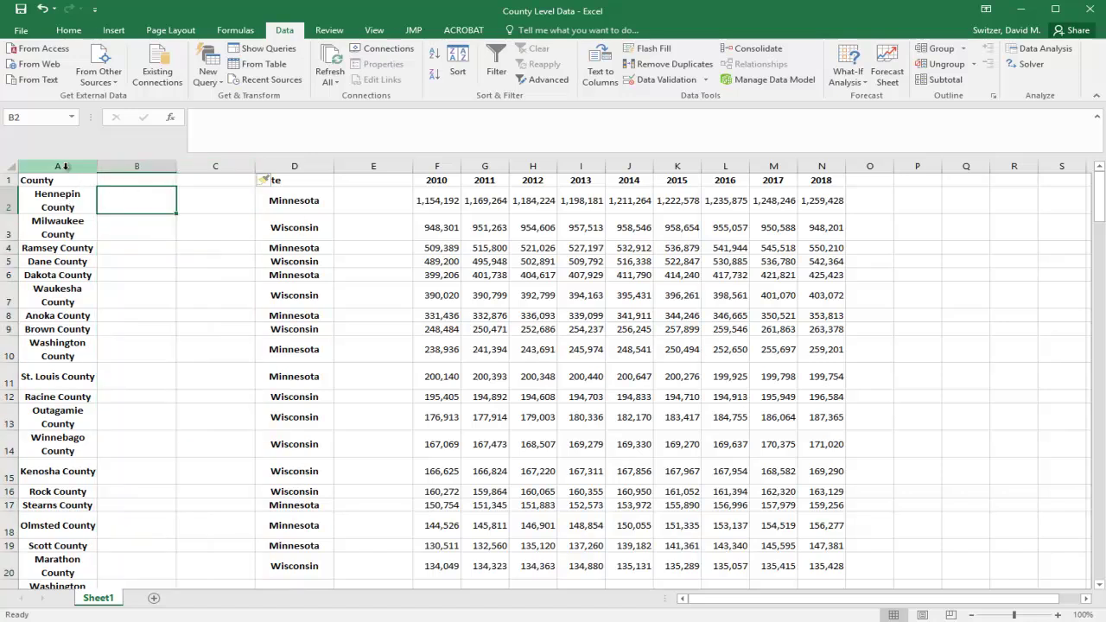
{"action": "left_click_drag", "start_coordinate": [294, 166], "coordinate": [337, 166]}
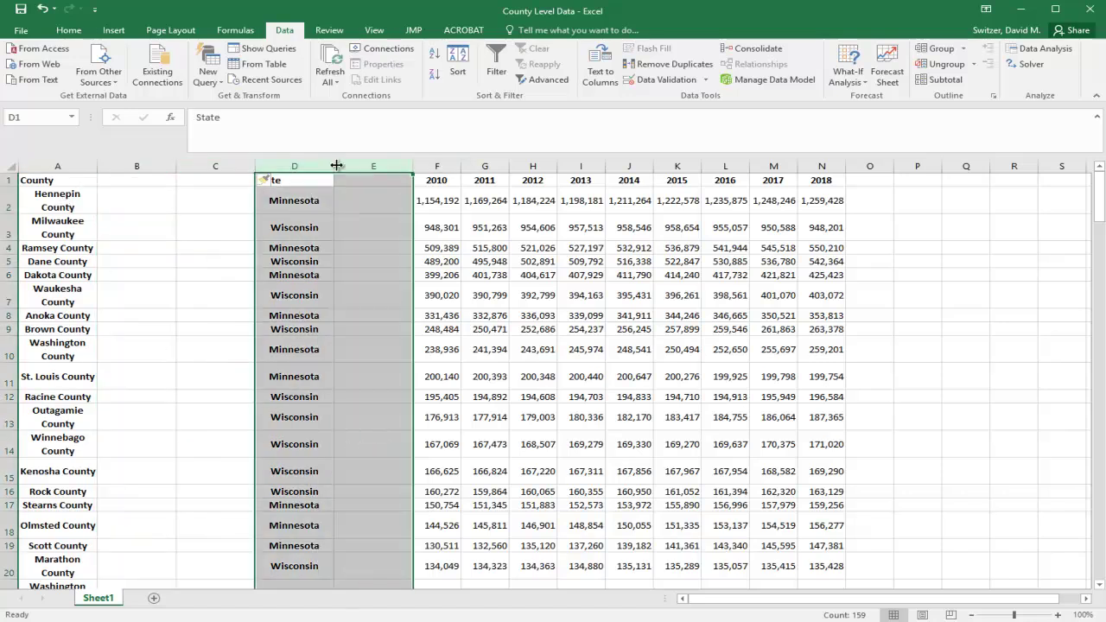
{"action": "right_click", "coordinate": [350, 169]}
{"action": "left_click", "coordinate": [378, 263]}
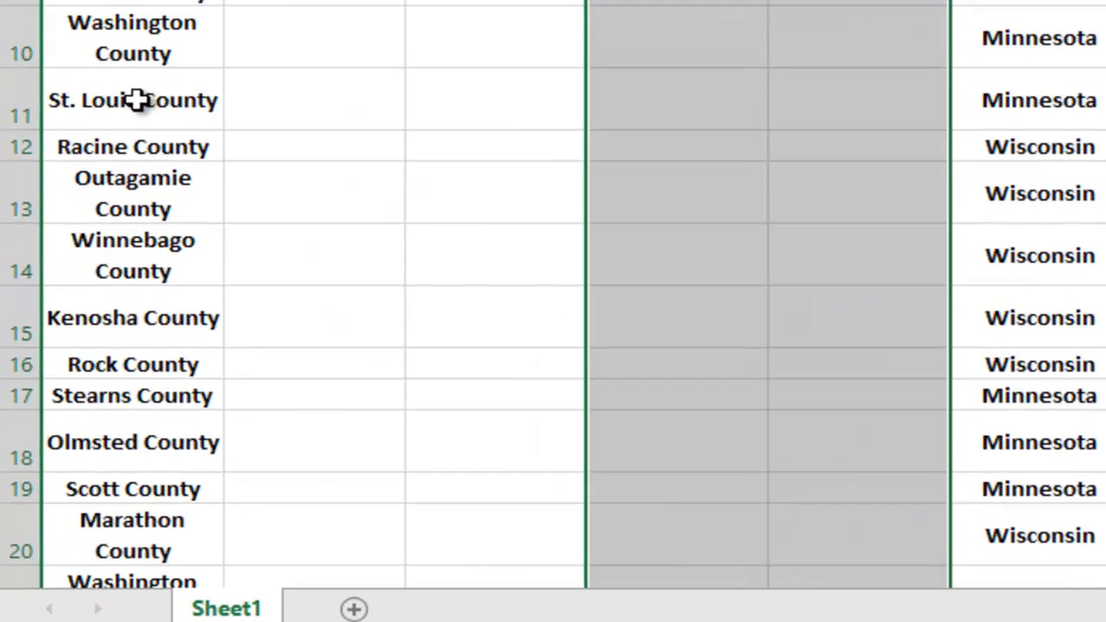
Split the County column with Text to Columns as delimited data, using only Space as the delimiter
{"action": "left_click", "coordinate": [66, 354]}
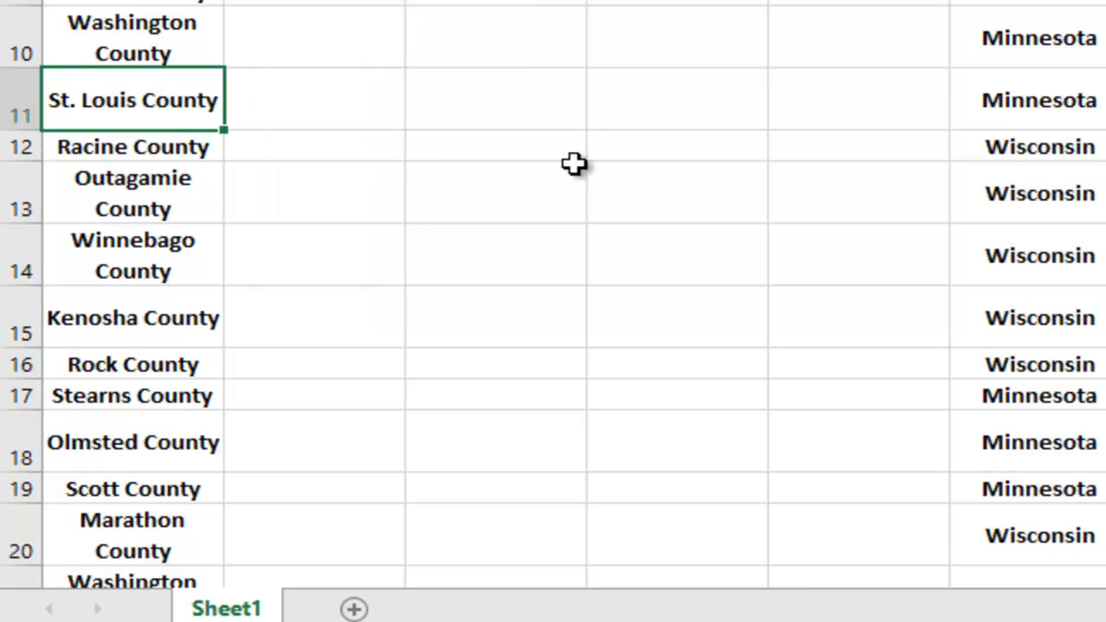
{"action": "left_click", "coordinate": [145, 28]}
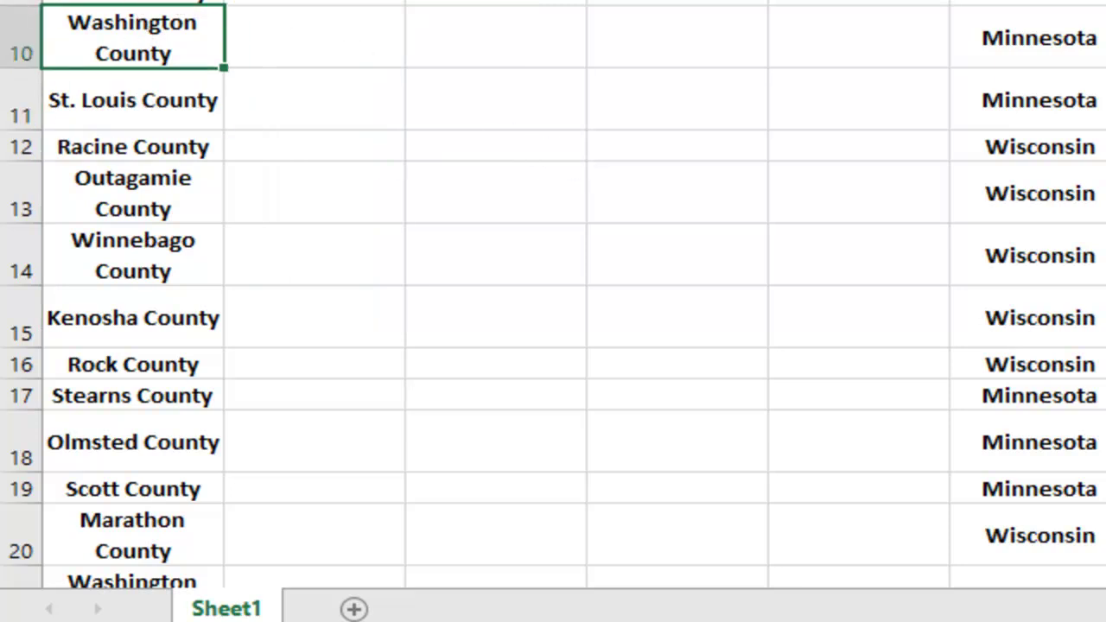
{"action": "left_click", "coordinate": [153, 103]}
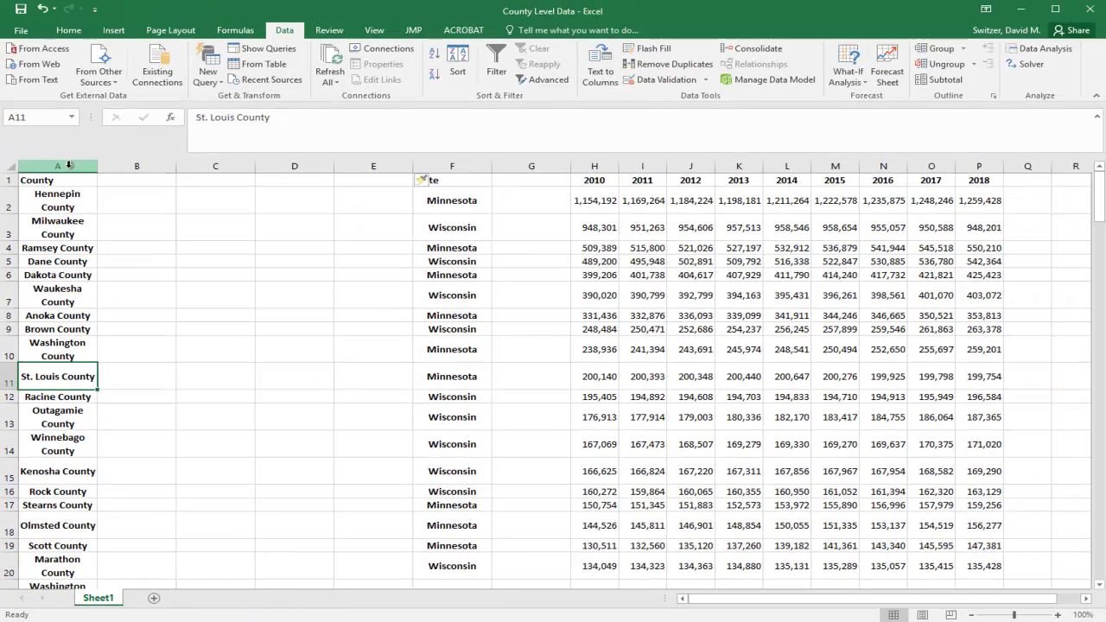
{"action": "left_click", "coordinate": [69, 165]}
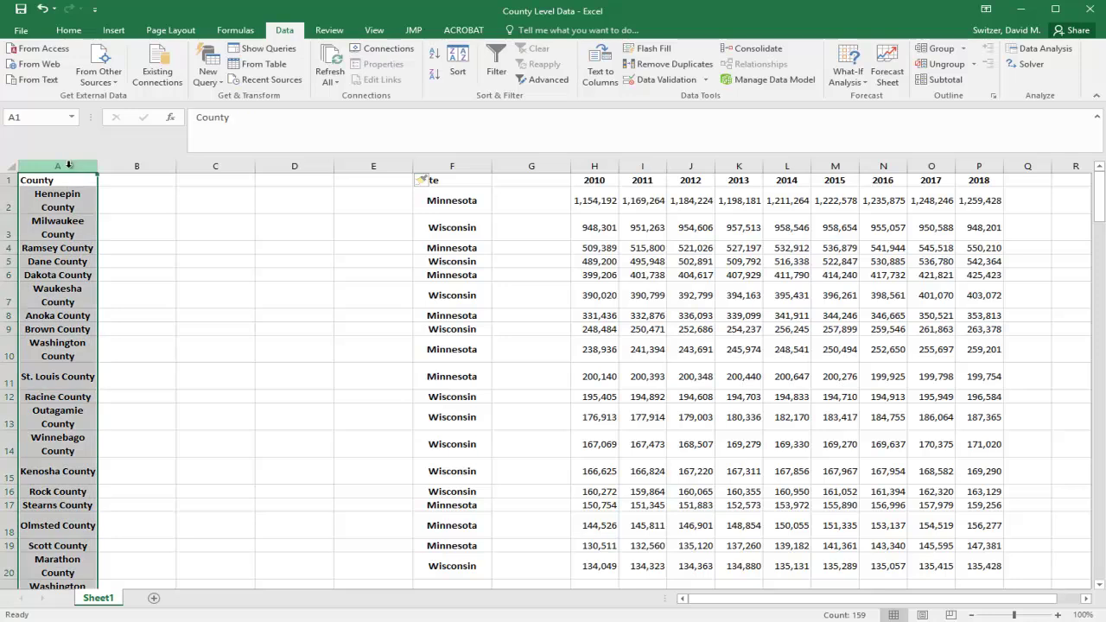
{"action": "left_click", "coordinate": [598, 63]}
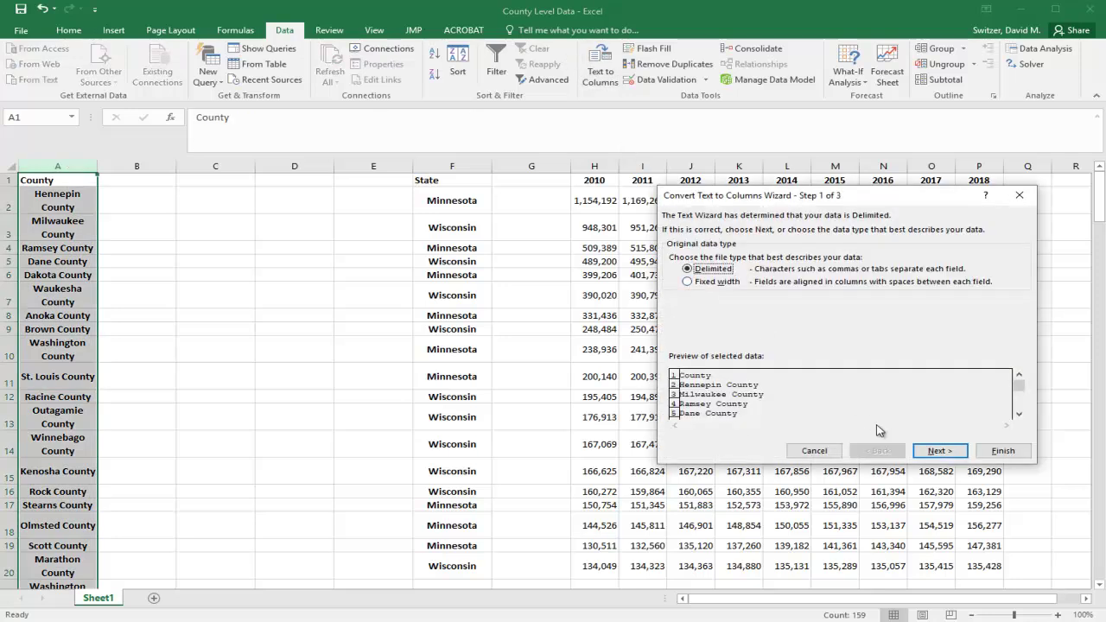
{"action": "left_click", "coordinate": [941, 451]}
{"action": "left_click", "coordinate": [674, 293]}
{"action": "left_click", "coordinate": [675, 280]}
{"action": "left_click", "coordinate": [674, 254]}
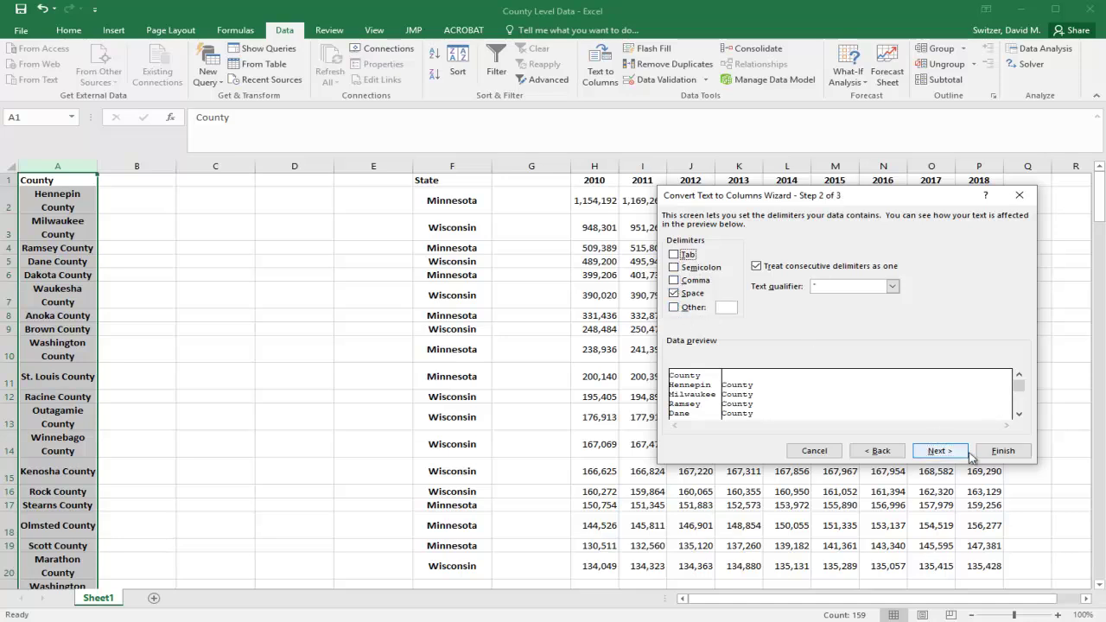
{"action": "left_click", "coordinate": [1001, 451]}
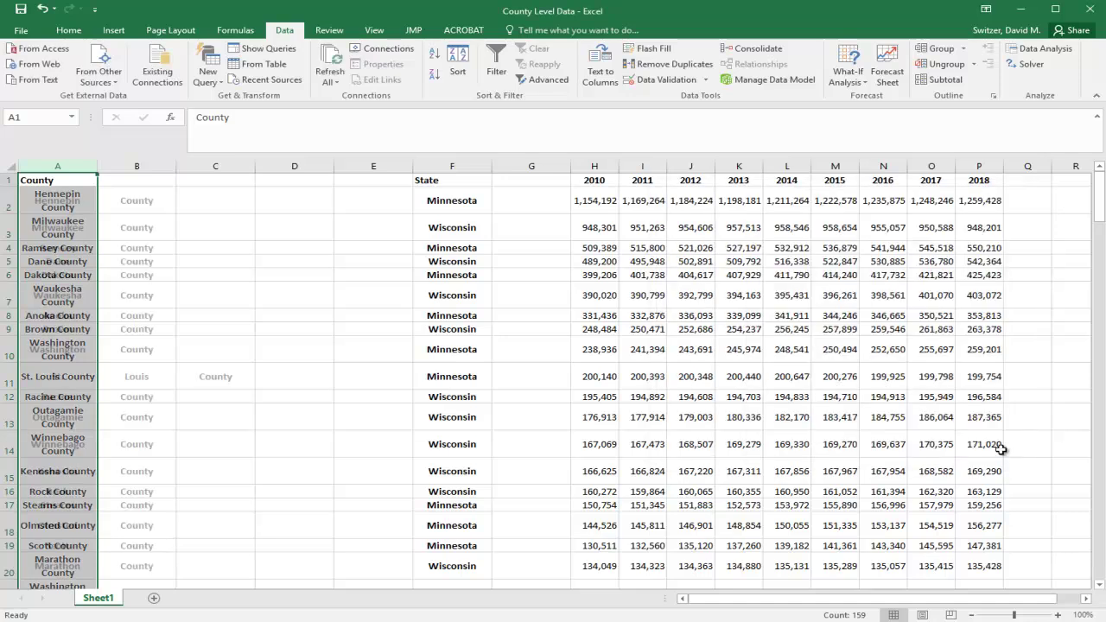
Sort the whole sheet by Column C on values from Z to A, keeping the header row
{"action": "left_click", "coordinate": [147, 381]}
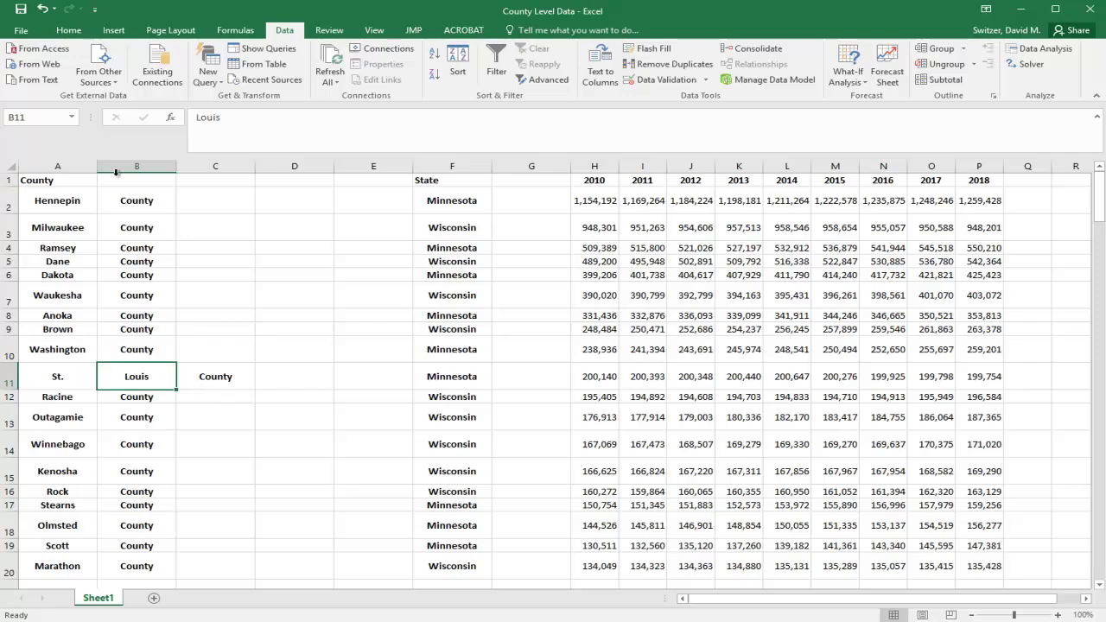
{"action": "left_click_drag", "start_coordinate": [64, 166], "coordinate": [1003, 168]}
{"action": "left_click", "coordinate": [683, 295]}
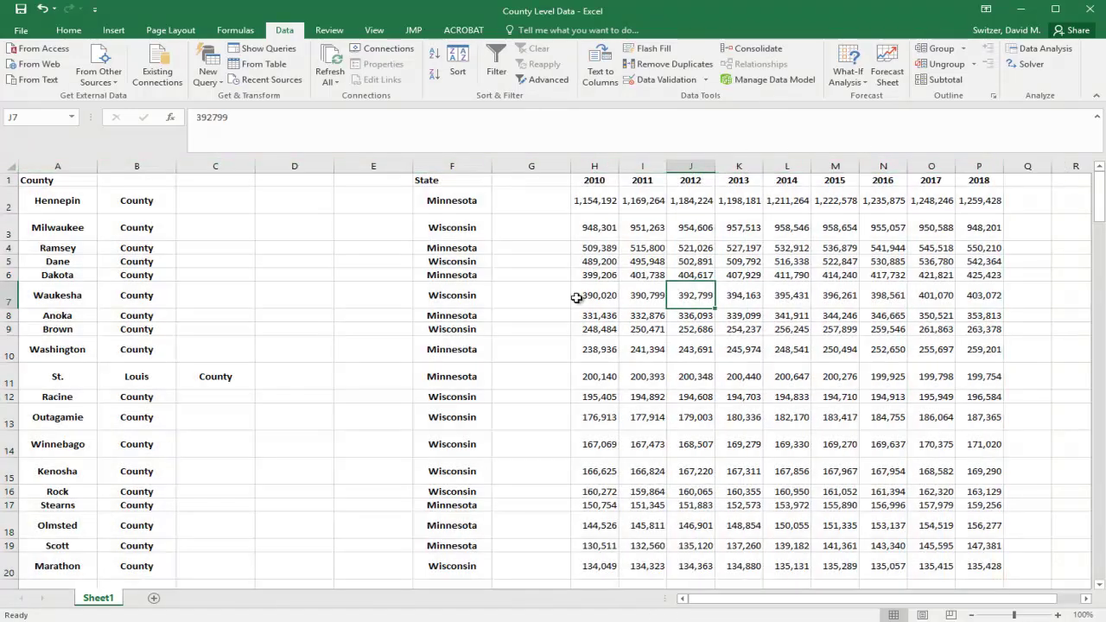
{"action": "left_click", "coordinate": [54, 296]}
{"action": "key", "text": "ctrl+a"}
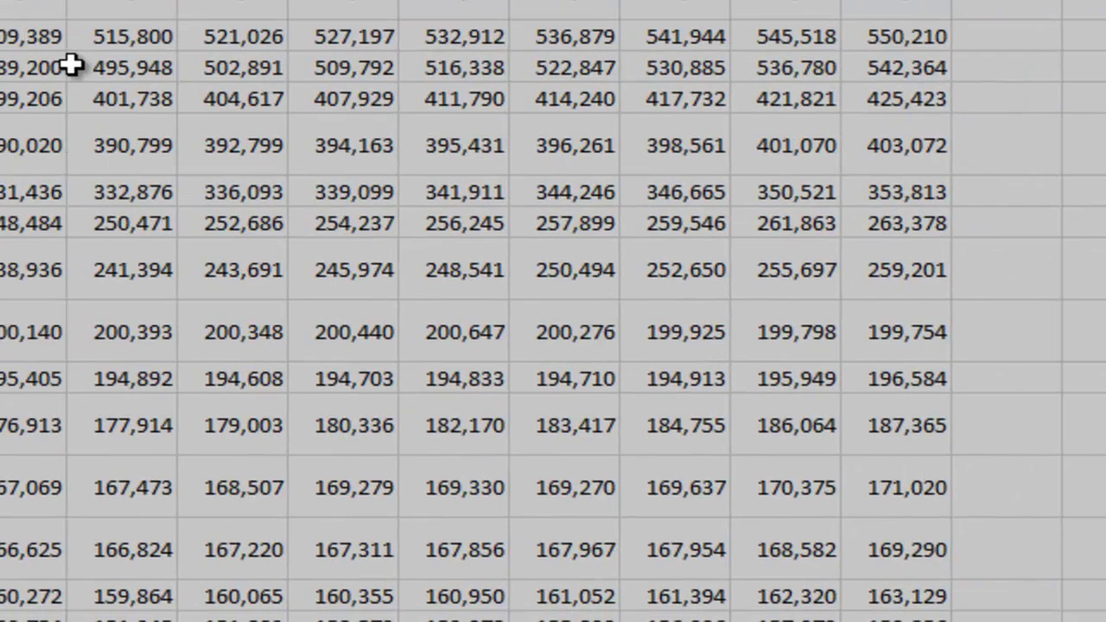
{"action": "left_click", "coordinate": [59, 64]}
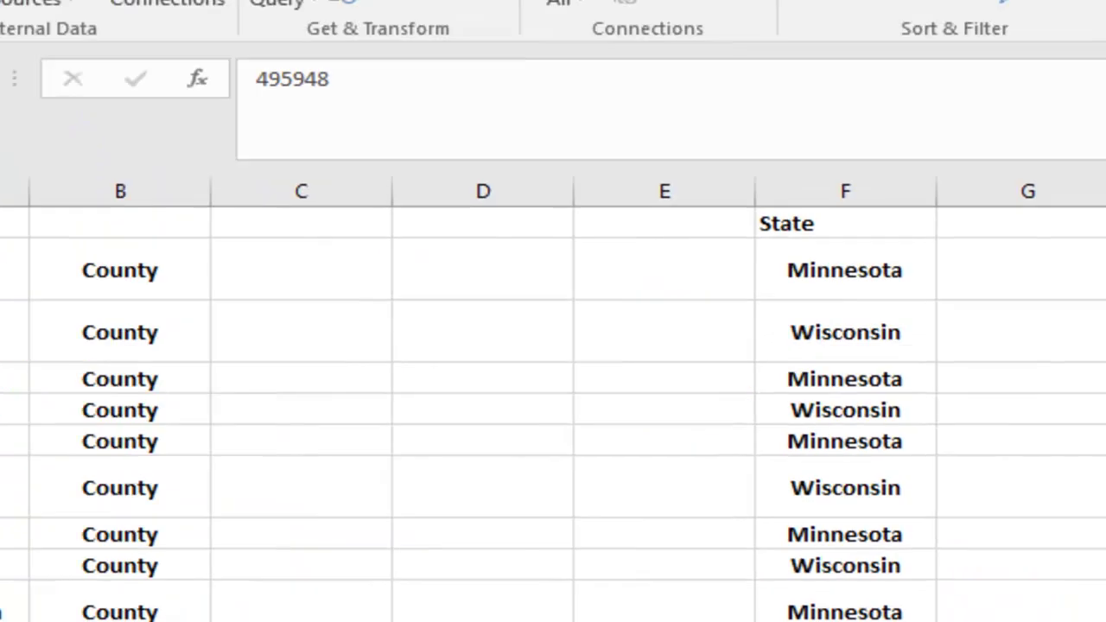
{"action": "key", "text": "ctrl+a"}
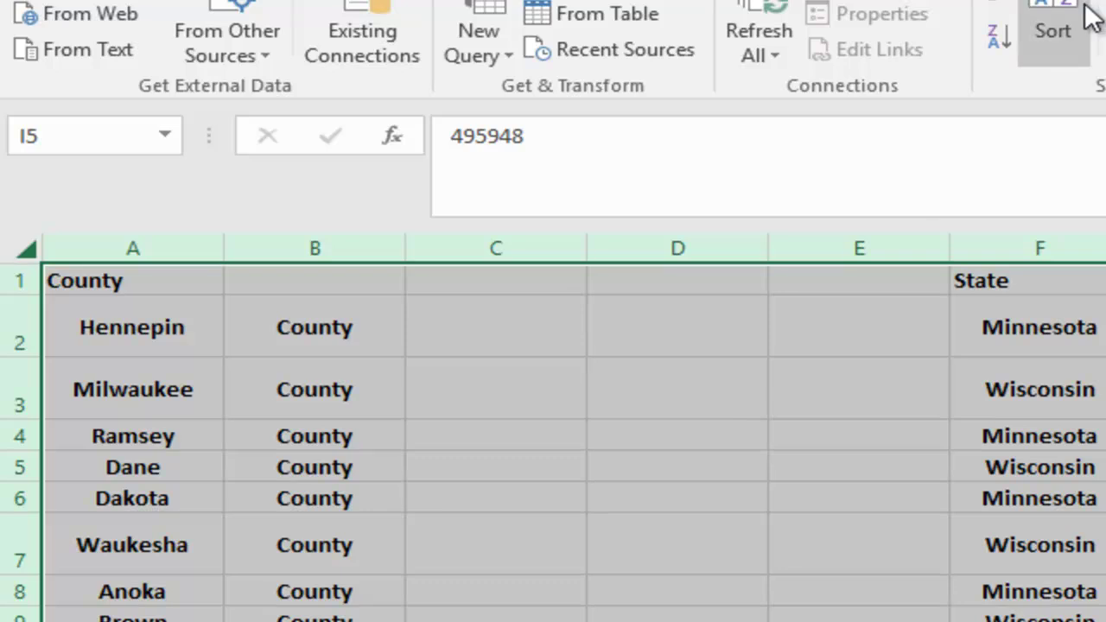
{"action": "left_click", "coordinate": [1060, 22]}
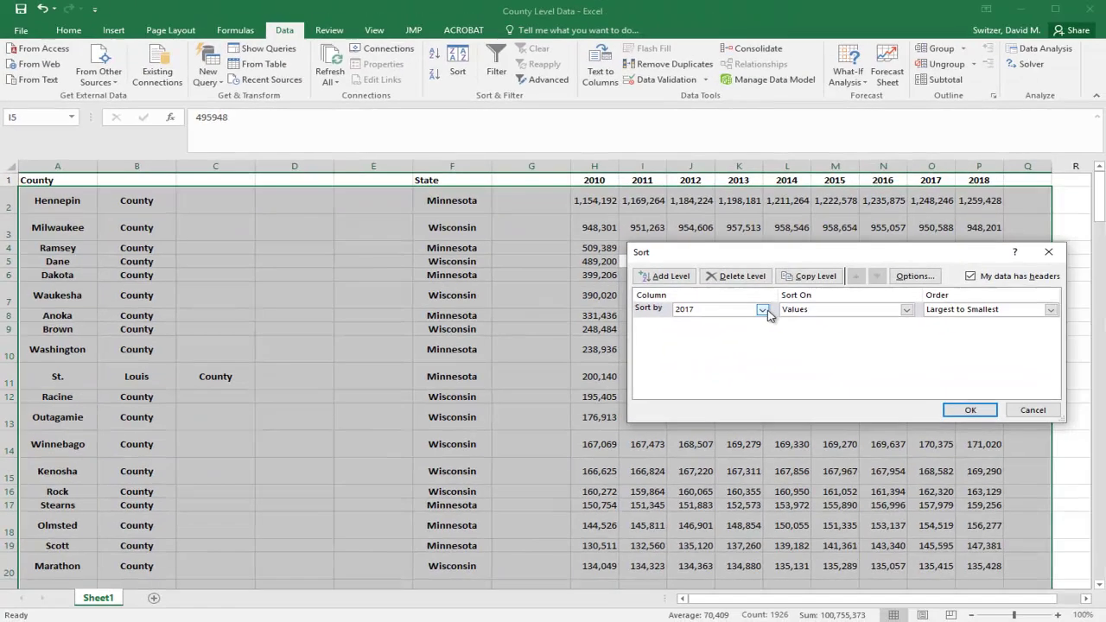
{"action": "left_click", "coordinate": [762, 310]}
{"action": "scroll", "coordinate": [730, 337], "scroll_direction": "up", "scroll_amount": 2}
{"action": "left_click", "coordinate": [730, 345]}
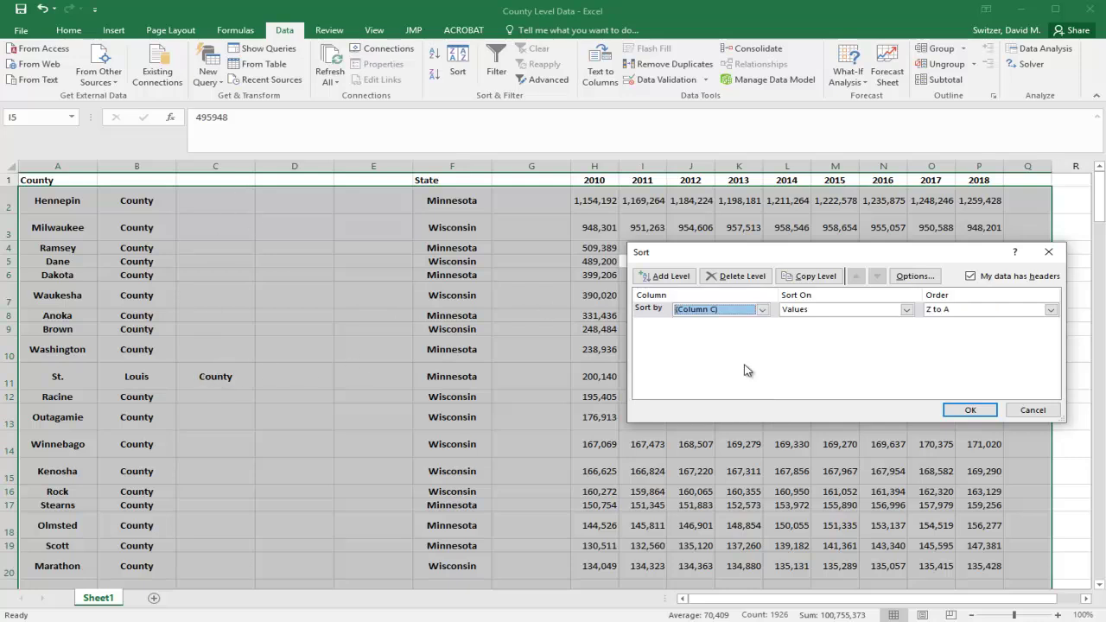
{"action": "left_click", "coordinate": [959, 412]}
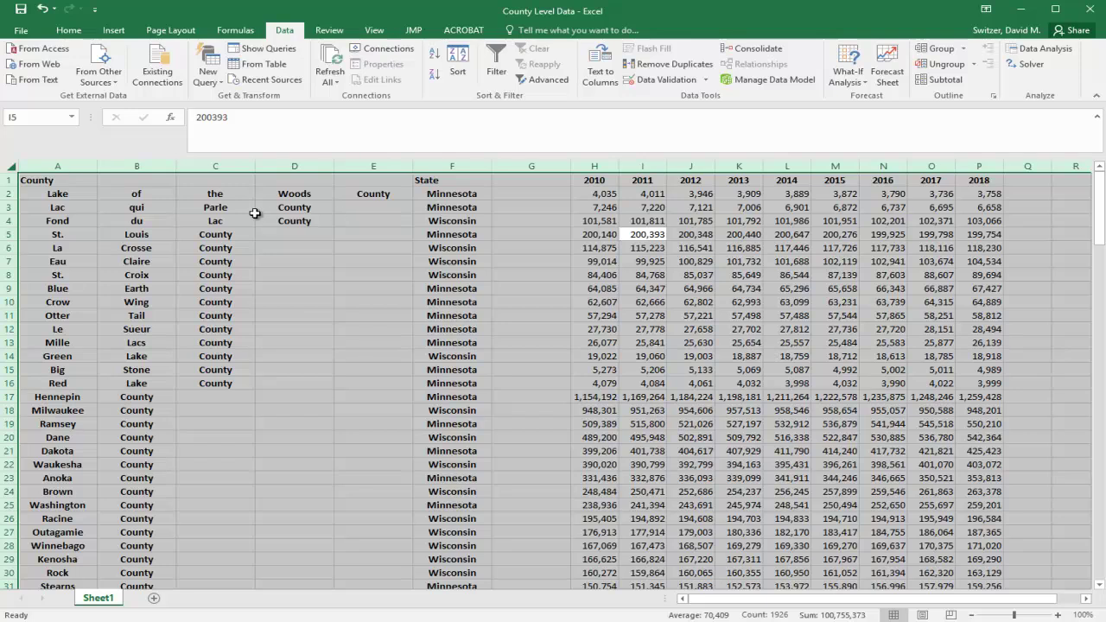
Complete the split county names in cells A2 and A3 as Lake of the Woods and Lac qui Parle
{"action": "left_click", "coordinate": [309, 196]}
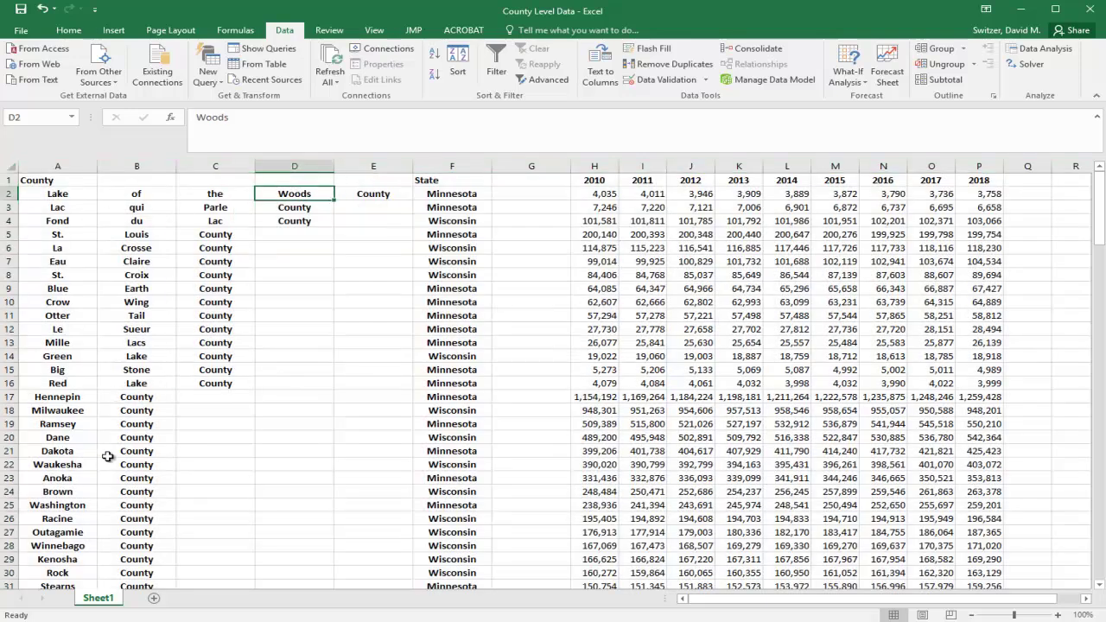
{"action": "scroll", "coordinate": [108, 457], "scroll_direction": "down", "scroll_amount": 20}
{"action": "scroll", "coordinate": [103, 450], "scroll_direction": "up", "scroll_amount": 20}
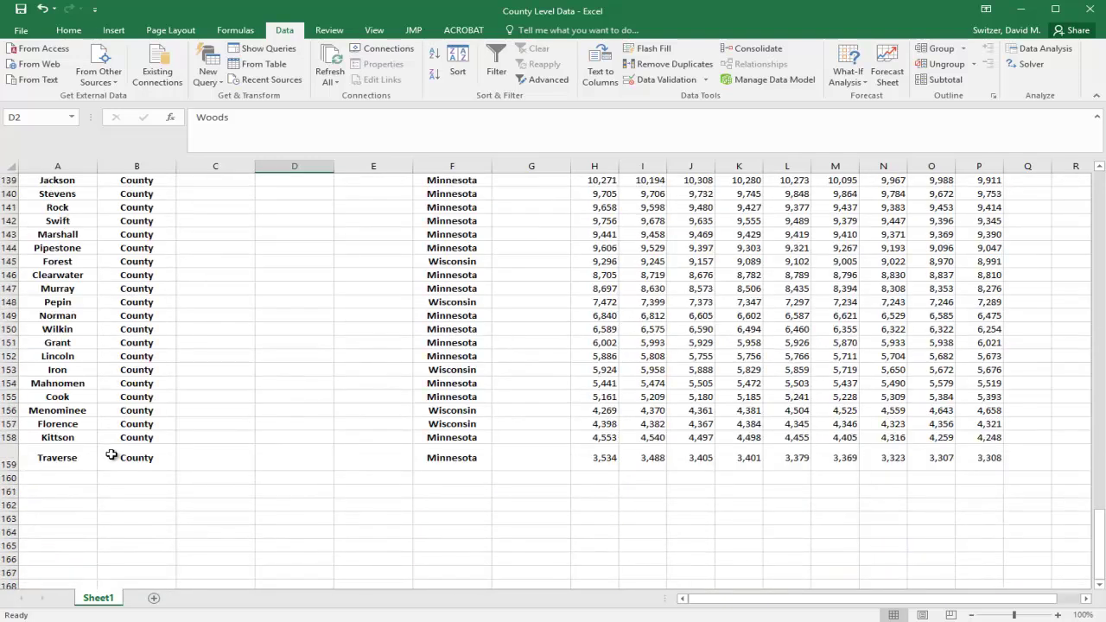
{"action": "scroll", "coordinate": [119, 450], "scroll_direction": "up", "scroll_amount": 20}
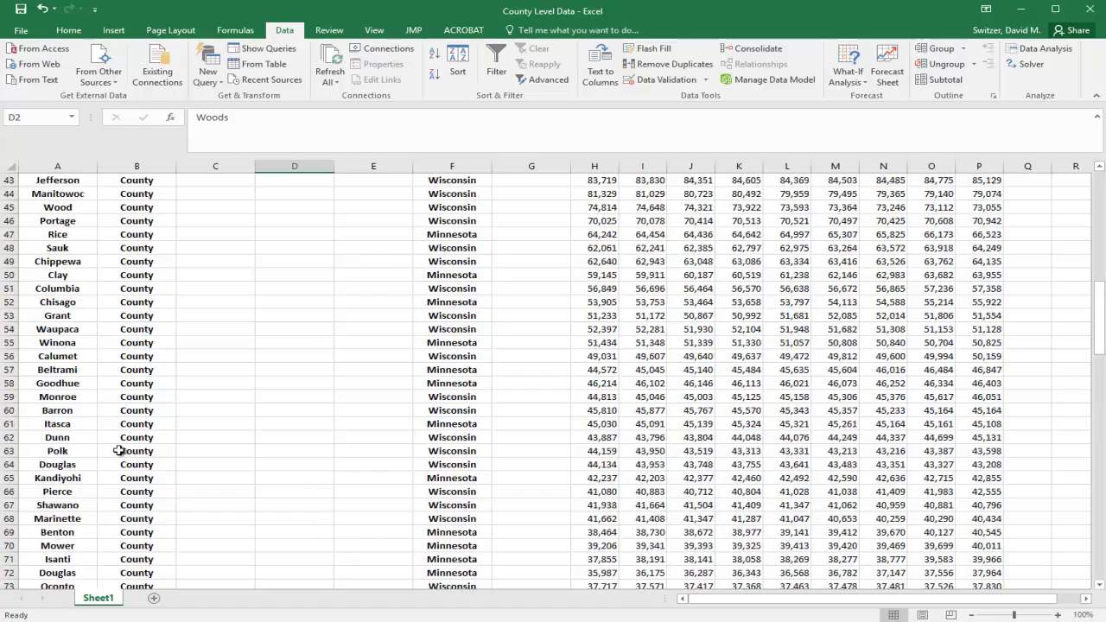
{"action": "scroll", "coordinate": [117, 451], "scroll_direction": "up", "scroll_amount": 3}
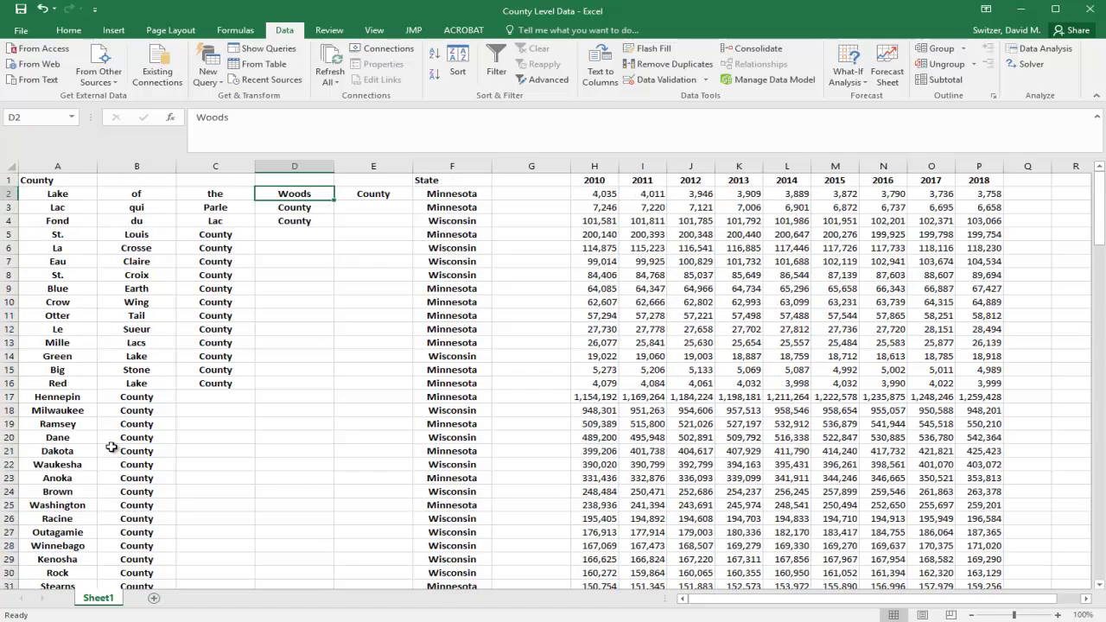
{"action": "left_click", "coordinate": [57, 194]}
{"action": "key", "text": "F2"}
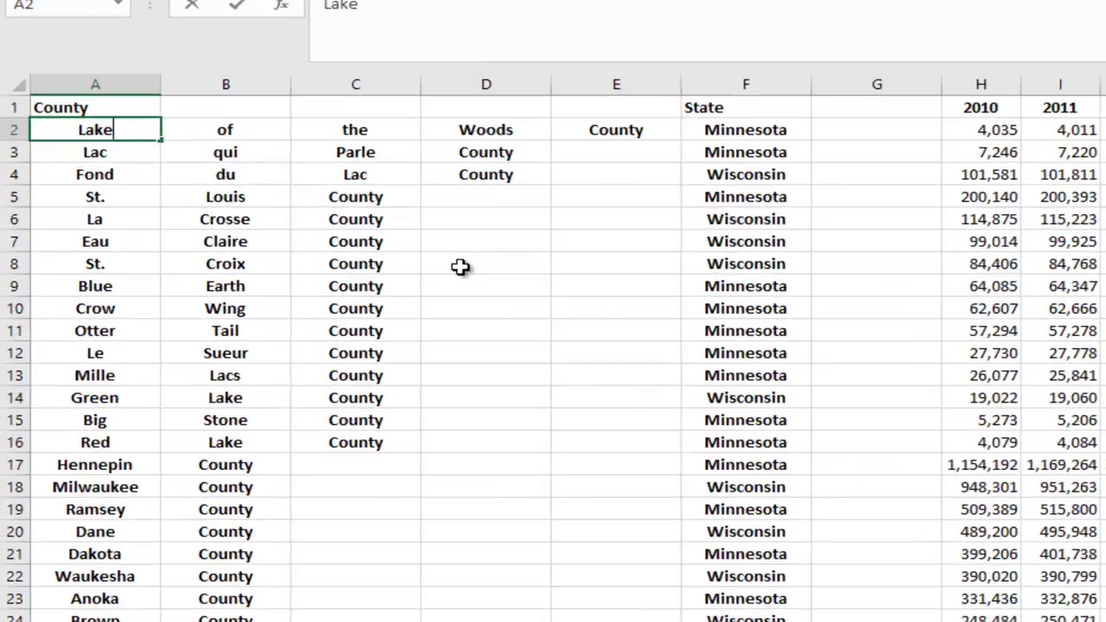
{"action": "type", "text": "of the Woods"}
{"action": "key", "text": "Return"}
{"action": "key", "text": "F2"}
{"action": "type", "text": "qui Parle"}
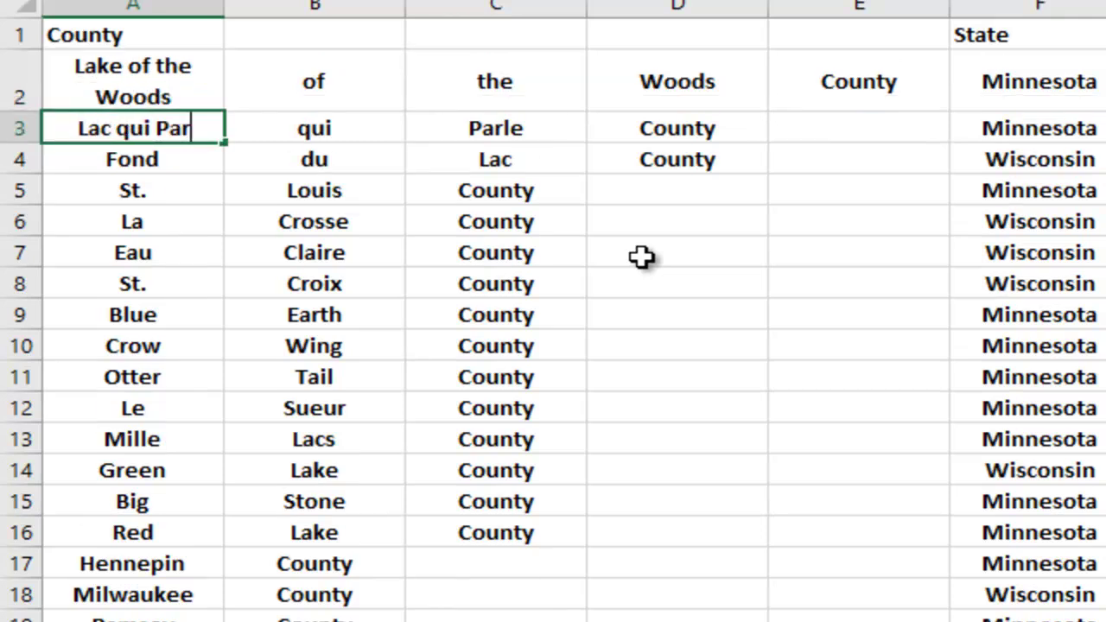
{"action": "key", "text": "Return"}
Complete the county names in cells A4 to A7 as Fond du Lac, St. Louis, La Crosse and Eau Claire
{"action": "type", "text": "For"}
{"action": "type", "text": "du Lac"}
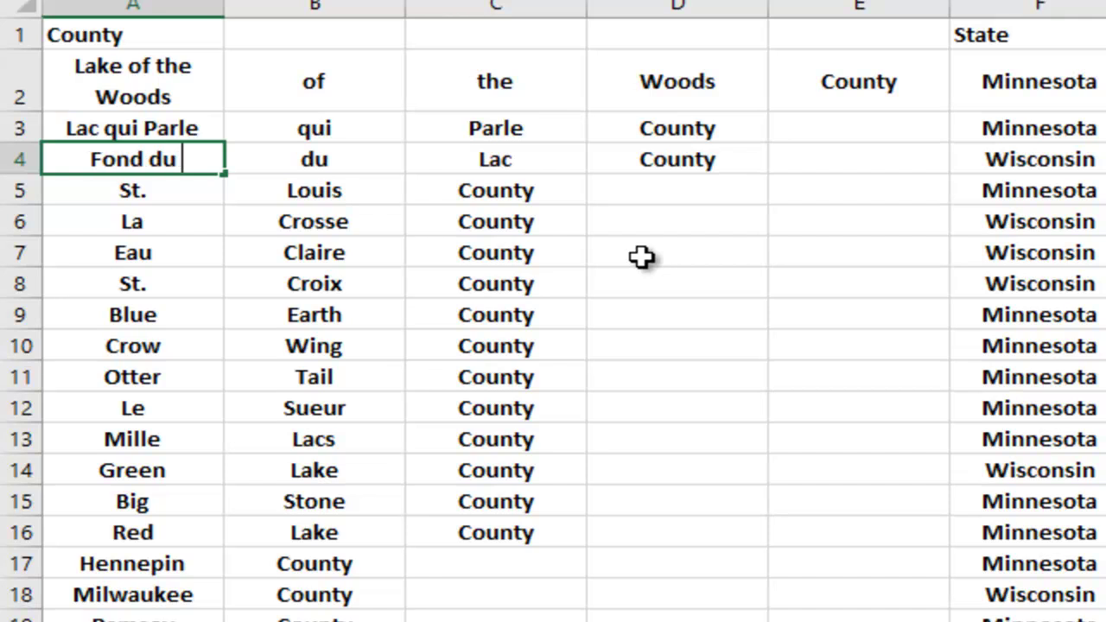
{"action": "key", "text": "Return"}
{"action": "key", "text": "F2"}
{"action": "type", "text": "Louis"}
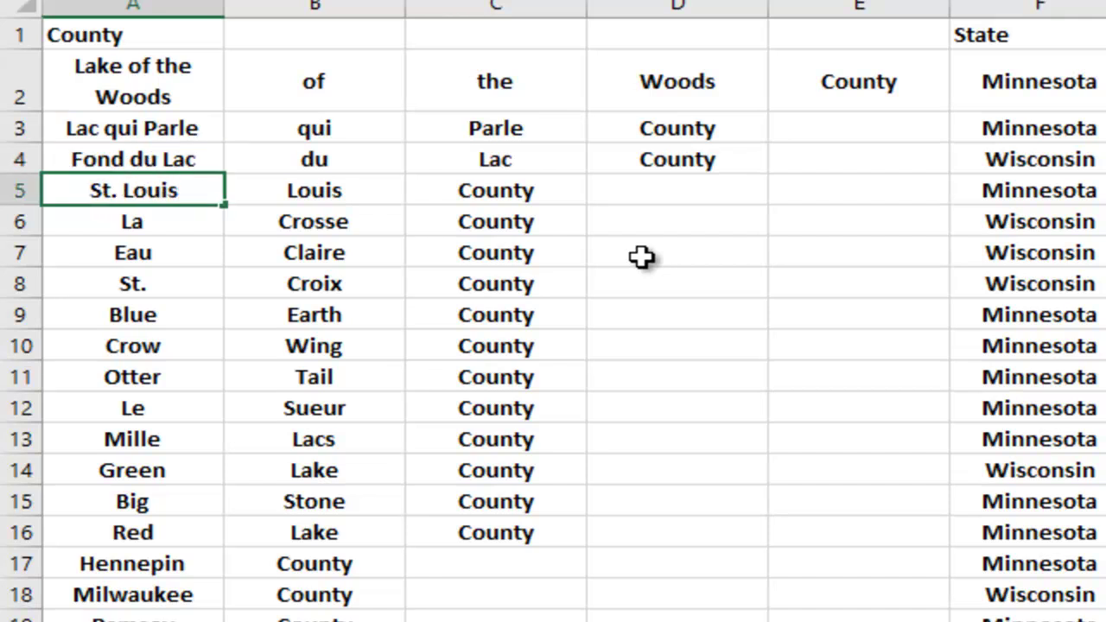
{"action": "key", "text": "Return"}
{"action": "type", "text": "La Crosse"}
{"action": "key", "text": "Return"}
{"action": "type", "text": "Eau Claire"}
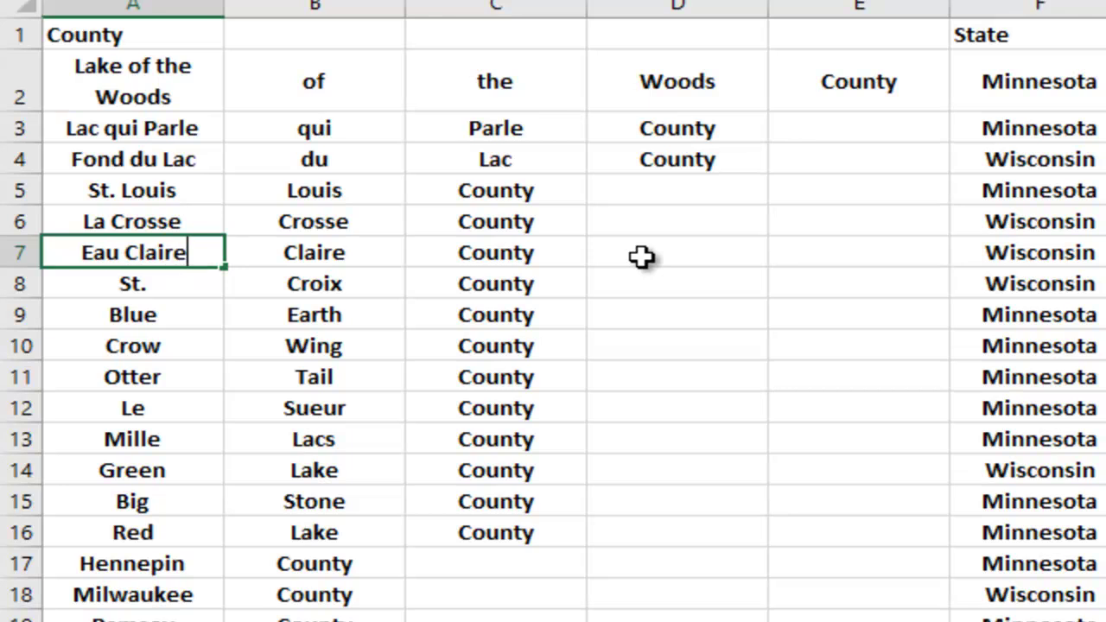
{"action": "key", "text": "Return"}
Complete the county names in cells A8 to A10 as St. Croix, Blue Earth and Crow Wing
{"action": "key", "text": "F2"}
{"action": "type", "text": "Crou"}
{"action": "key", "text": "BackSpace"}
{"action": "type", "text": "ix"}
{"action": "key", "text": "Return"}
{"action": "type", "text": "Blue Earth"}
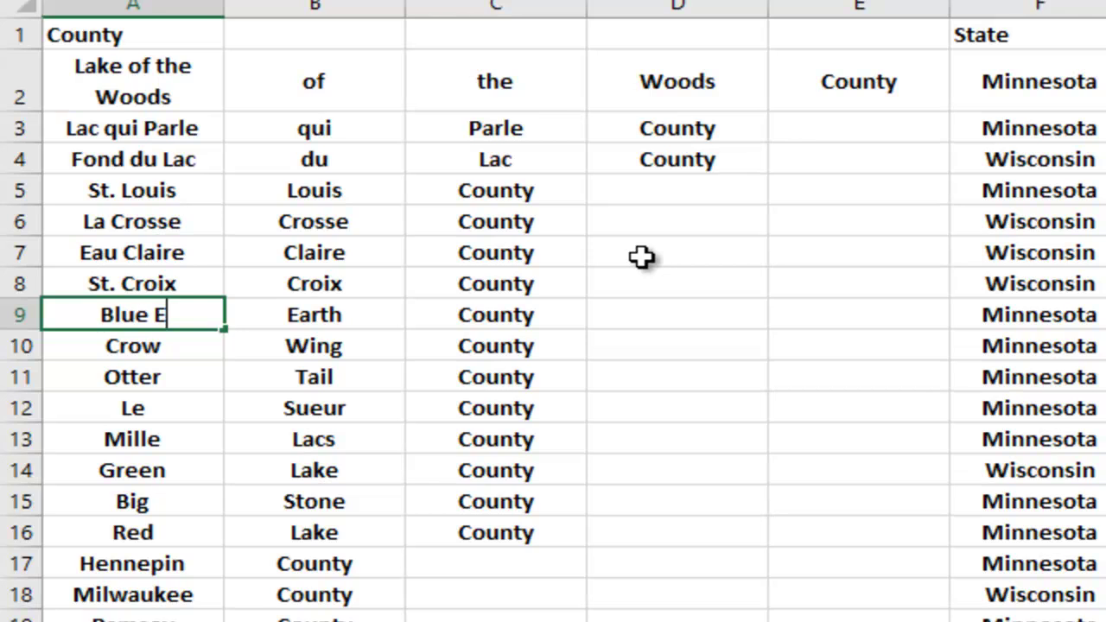
{"action": "key", "text": "Return"}
{"action": "type", "text": "Crow Wing"}
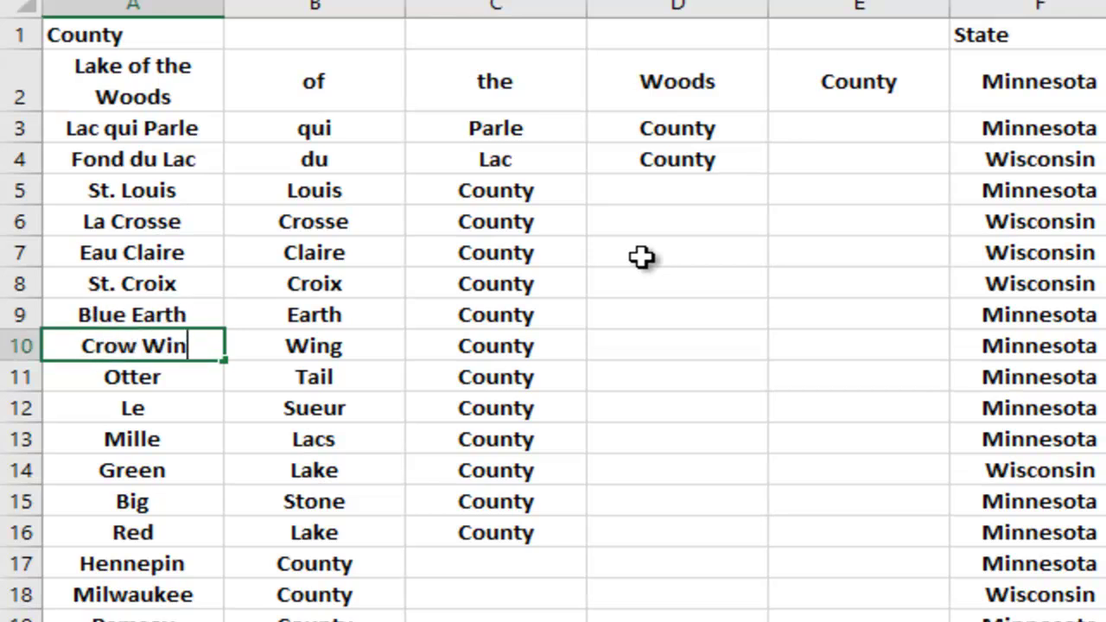
{"action": "key", "text": "Return"}
Complete the county names in cells A11 and A12 as Otter Tail and Le Sueur
{"action": "type", "text": "Otther"}
{"action": "key", "text": "BackSpace"}
{"action": "key", "text": "BackSpace"}
{"action": "key", "text": "BackSpace"}
{"action": "key", "text": "BackSpace"}
{"action": "type", "text": "ter Tail"}
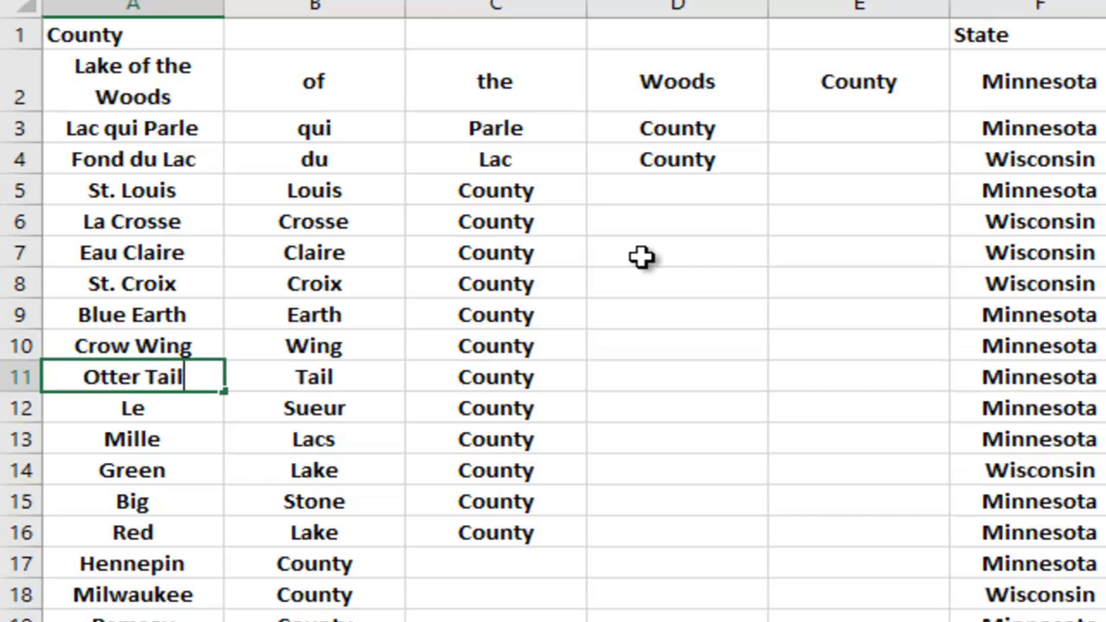
{"action": "key", "text": "Return"}
{"action": "type", "text": "Le Sueru"}
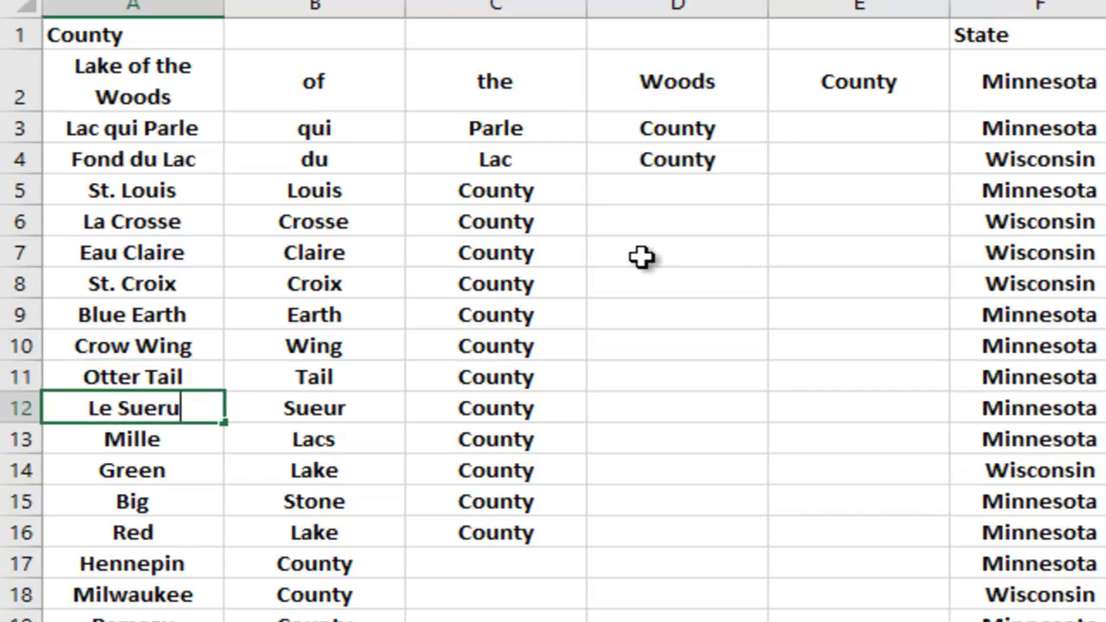
{"action": "key", "text": "BackSpace"}
{"action": "key", "text": "BackSpace"}
{"action": "type", "text": "ur"}
{"action": "key", "text": "Return"}
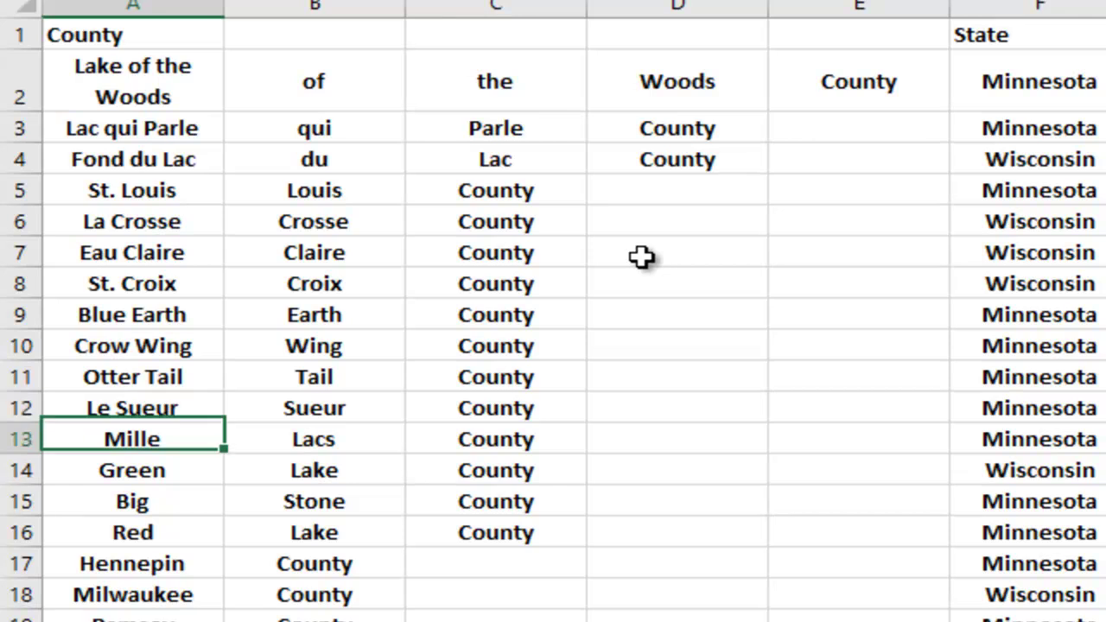
Complete the county names in cells A13 and A14 as Mille Lacs and Green Lake
{"action": "type", "text": "Mille"}
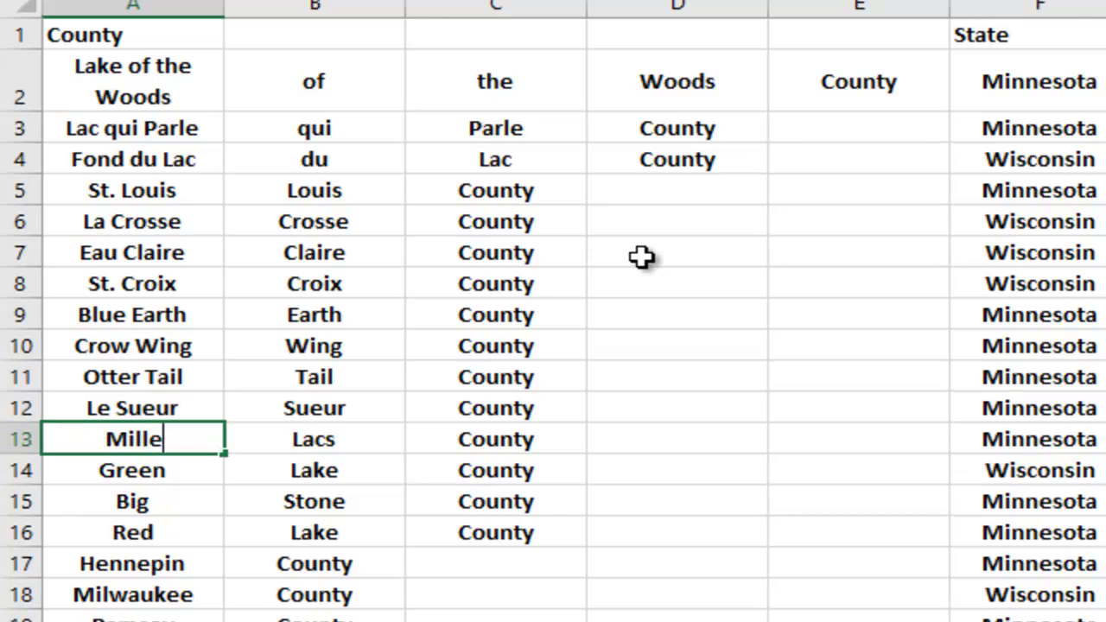
{"action": "type", "text": " Lacs"}
{"action": "key", "text": "Return"}
{"action": "type", "text": "Gr"}
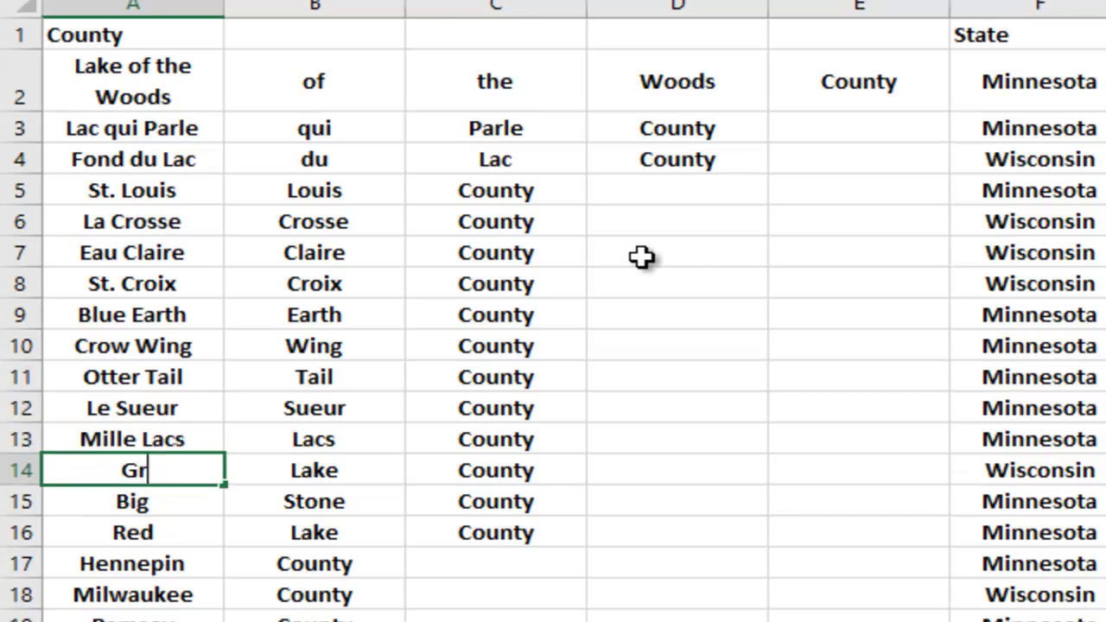
{"action": "type", "text": "een Lake"}
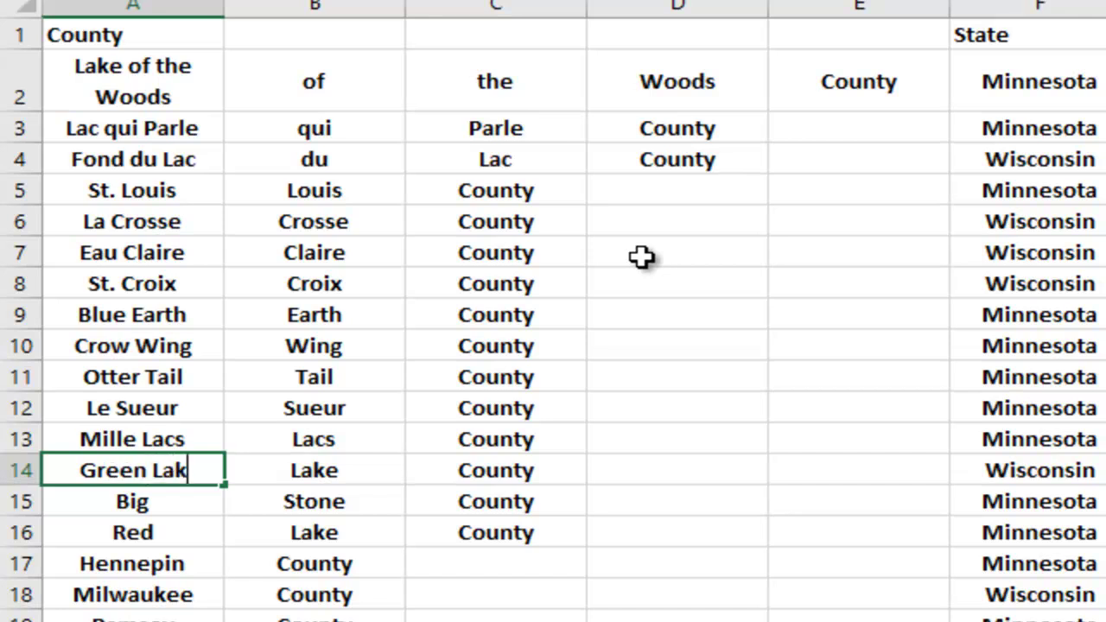
{"action": "key", "text": "Return"}
Complete the county names in cells A15 and A16 as Big Stone and Red Lake
{"action": "type", "text": "Big Stone C"}
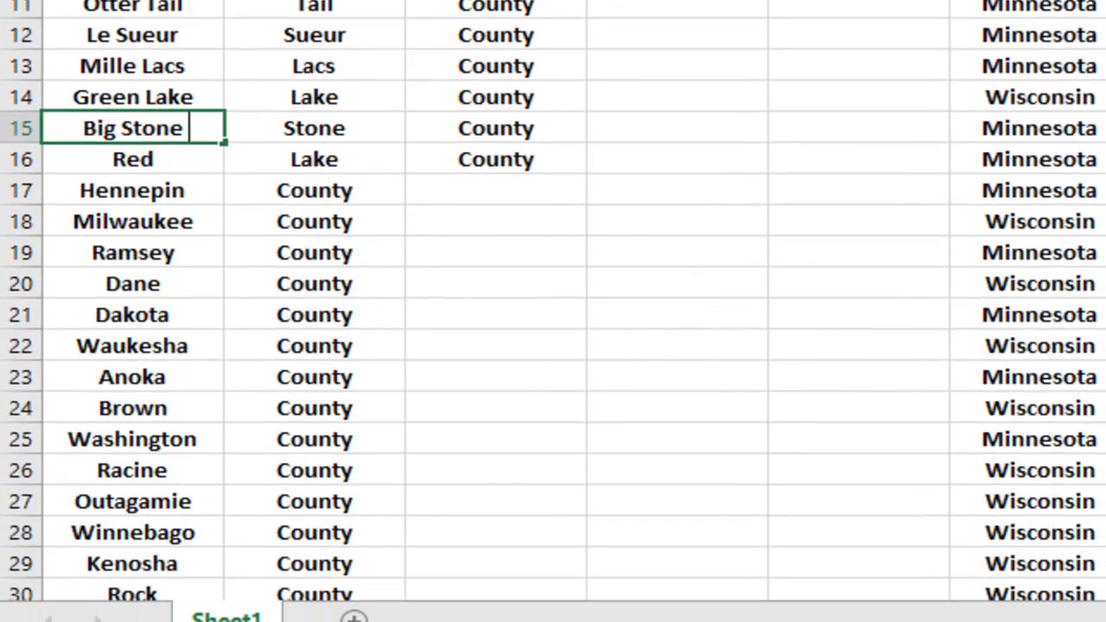
{"action": "key", "text": "BackSpace"}
{"action": "key", "text": "Return"}
{"action": "type", "text": "Red Lake"}
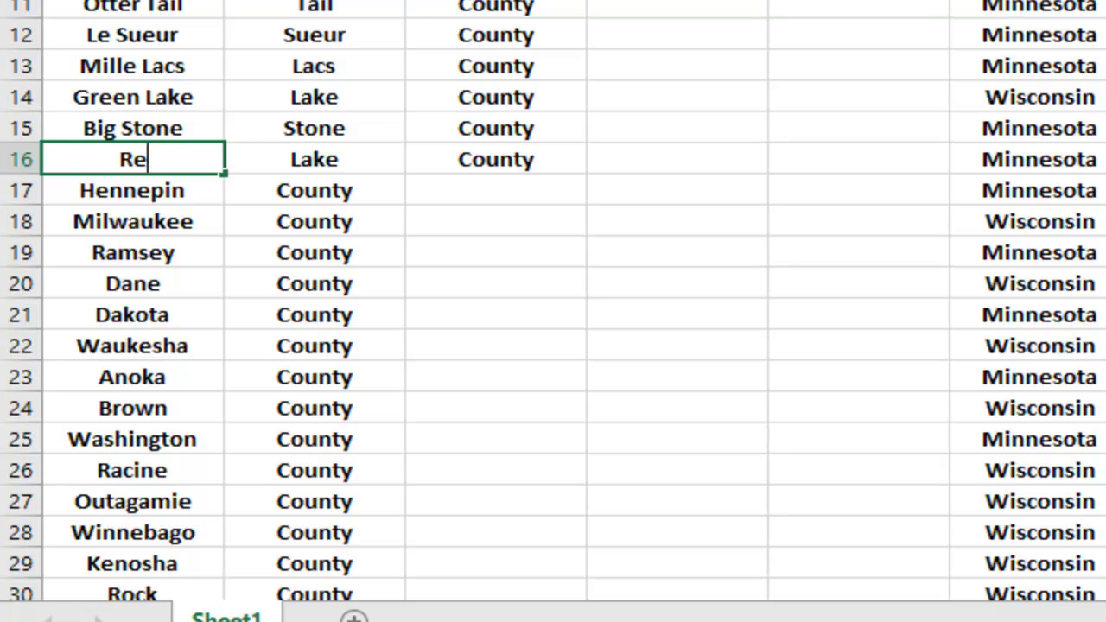
{"action": "key", "text": "Return"}
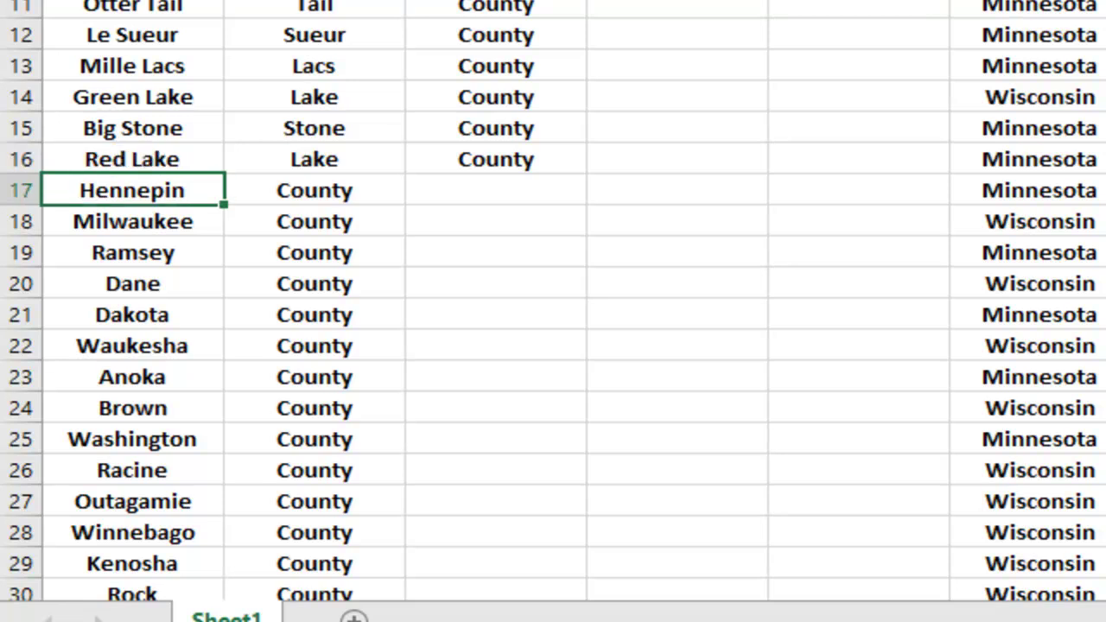
Copy the County entries in B17 to B27 over the leftover name parts in column B, pasting at B2 and again at B7
{"action": "left_click_drag", "start_coordinate": [348, 196], "coordinate": [328, 505]}
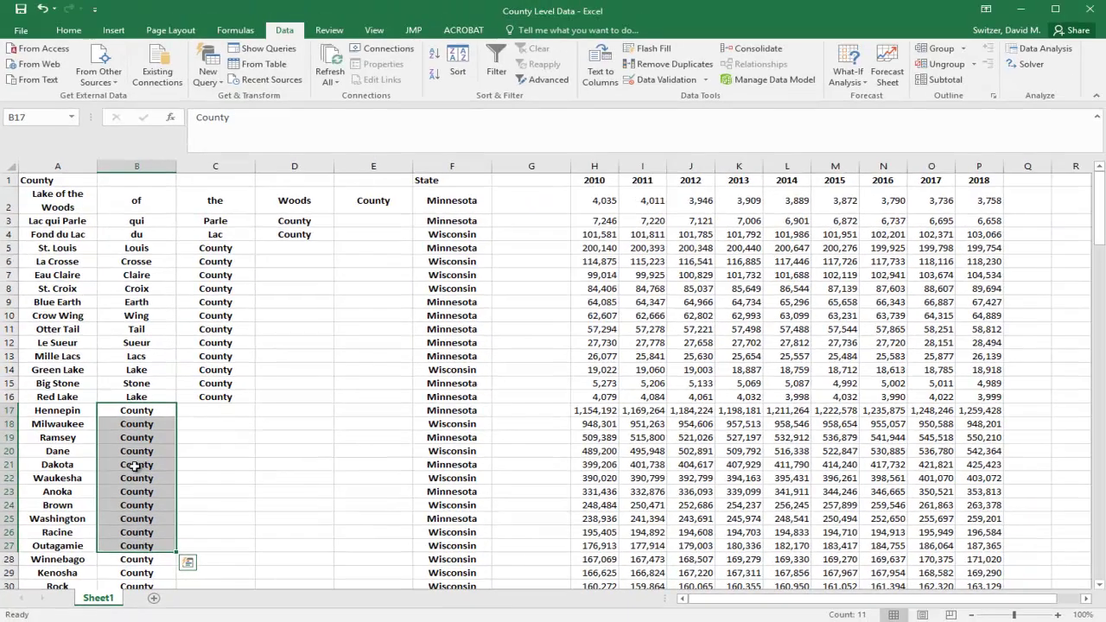
{"action": "key", "text": "ctrl+c"}
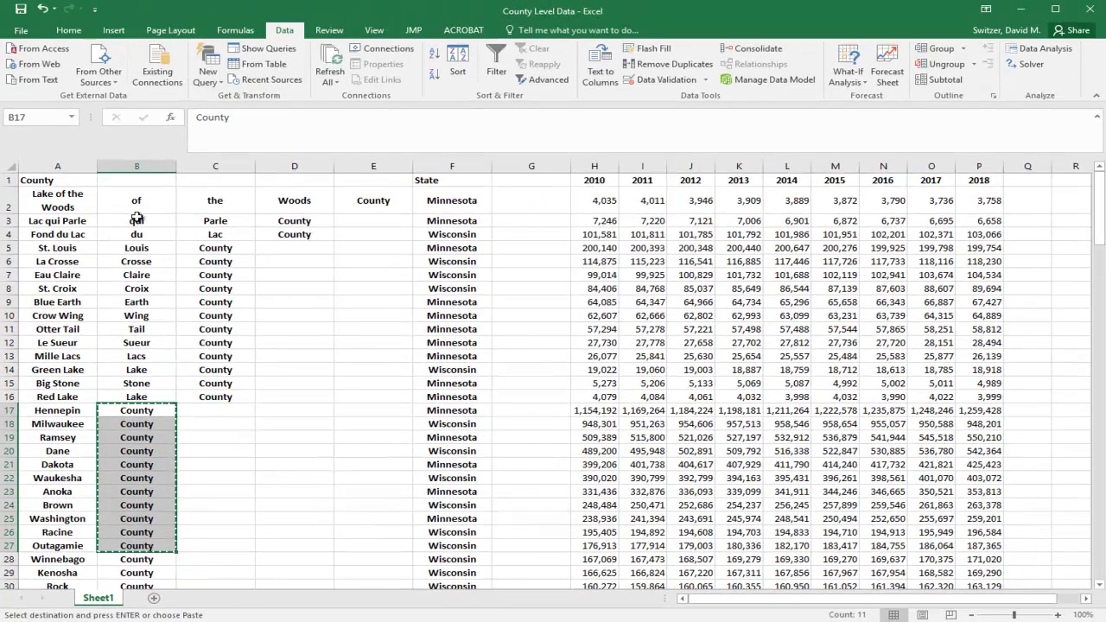
{"action": "left_click", "coordinate": [136, 202]}
{"action": "key", "text": "ctrl+v"}
{"action": "left_click", "coordinate": [137, 277]}
{"action": "key", "text": "Return"}
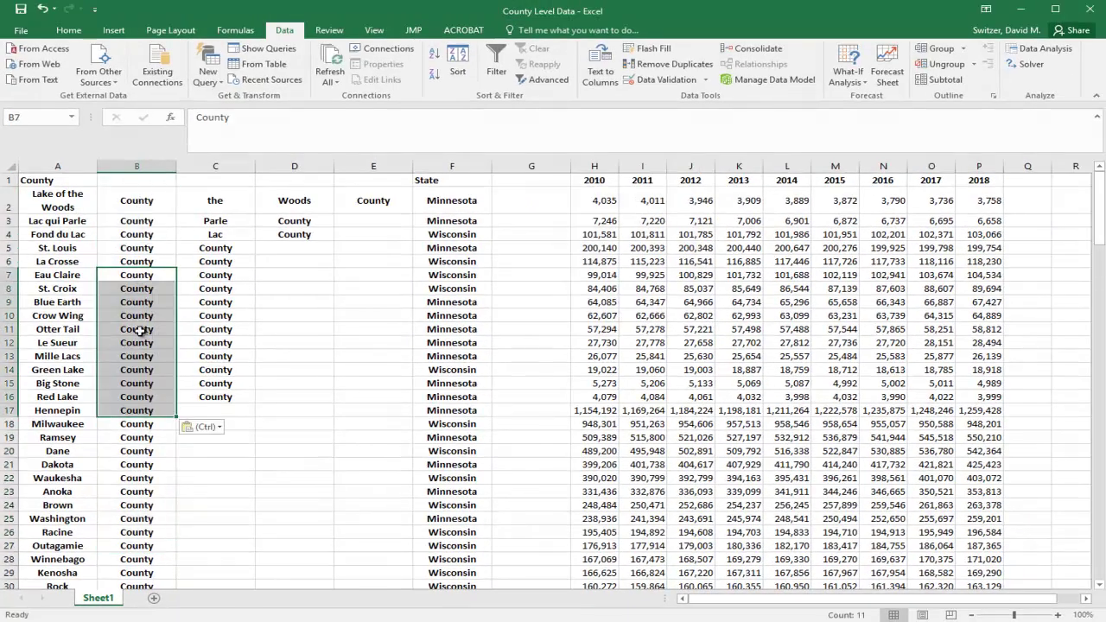
Delete columns C to E, which hold the leftover parts of the split county names
{"action": "left_click_drag", "start_coordinate": [216, 166], "coordinate": [358, 166]}
{"action": "right_click", "coordinate": [358, 166]}
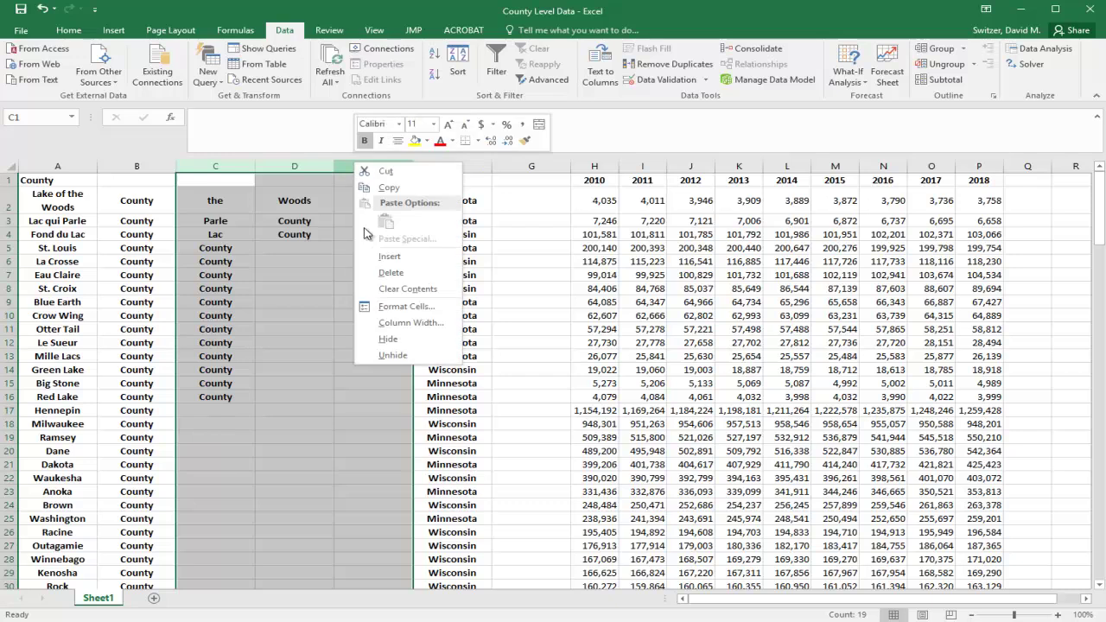
{"action": "left_click", "coordinate": [390, 272]}
{"action": "left_click", "coordinate": [143, 259]}
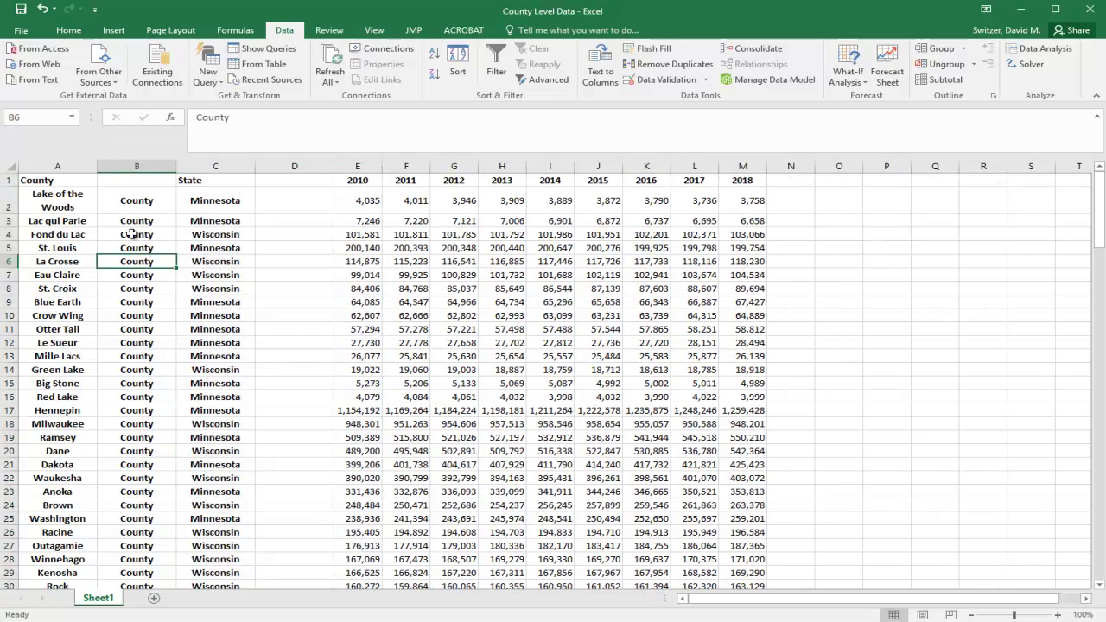
Delete column B, which holds only the word County, so that State directly follows the county names
{"action": "left_click", "coordinate": [134, 164]}
{"action": "right_click", "coordinate": [136, 166]}
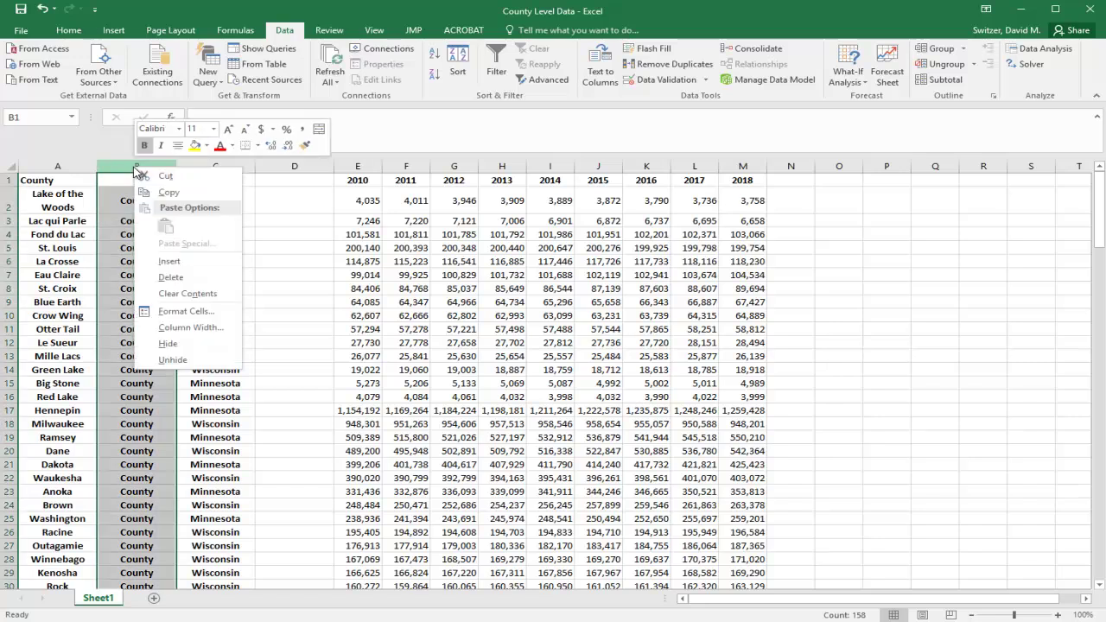
{"action": "left_click", "coordinate": [171, 277]}
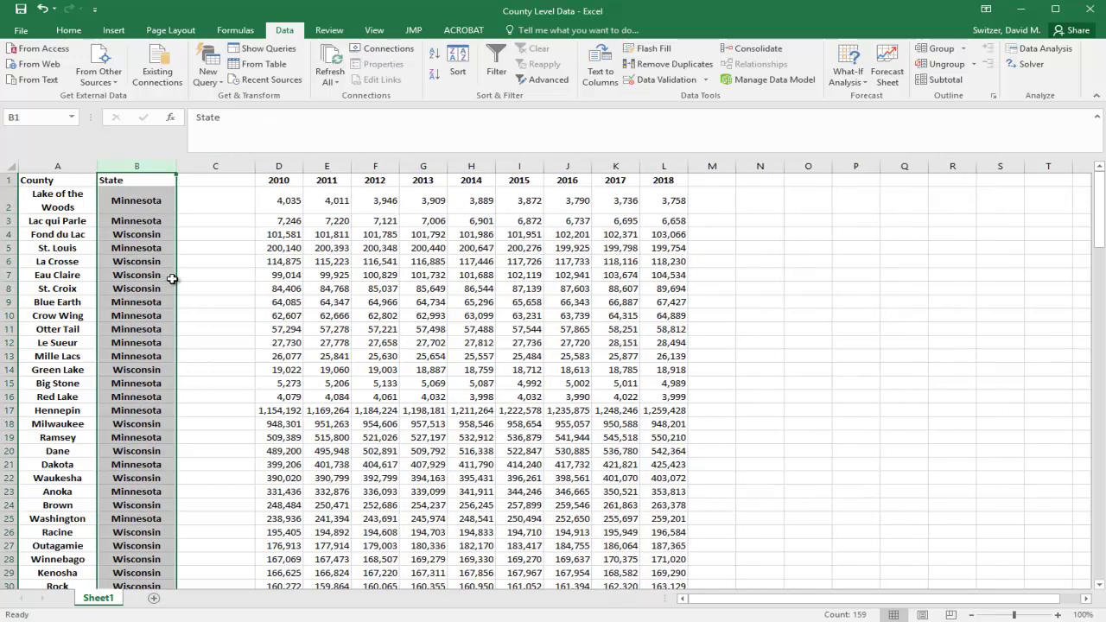
{"action": "left_click", "coordinate": [91, 224]}
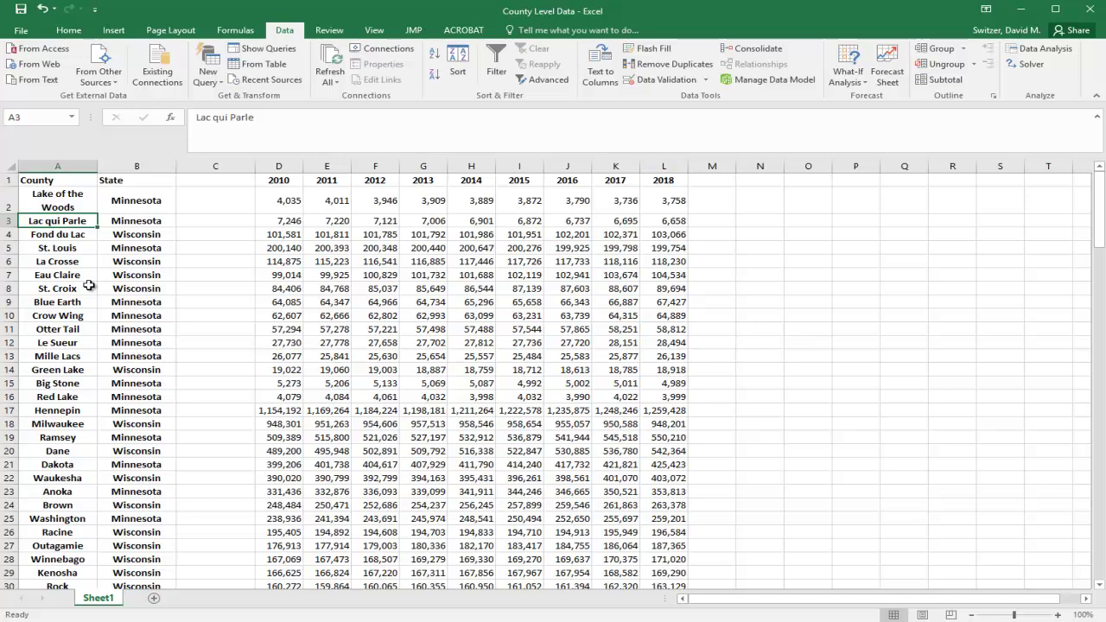